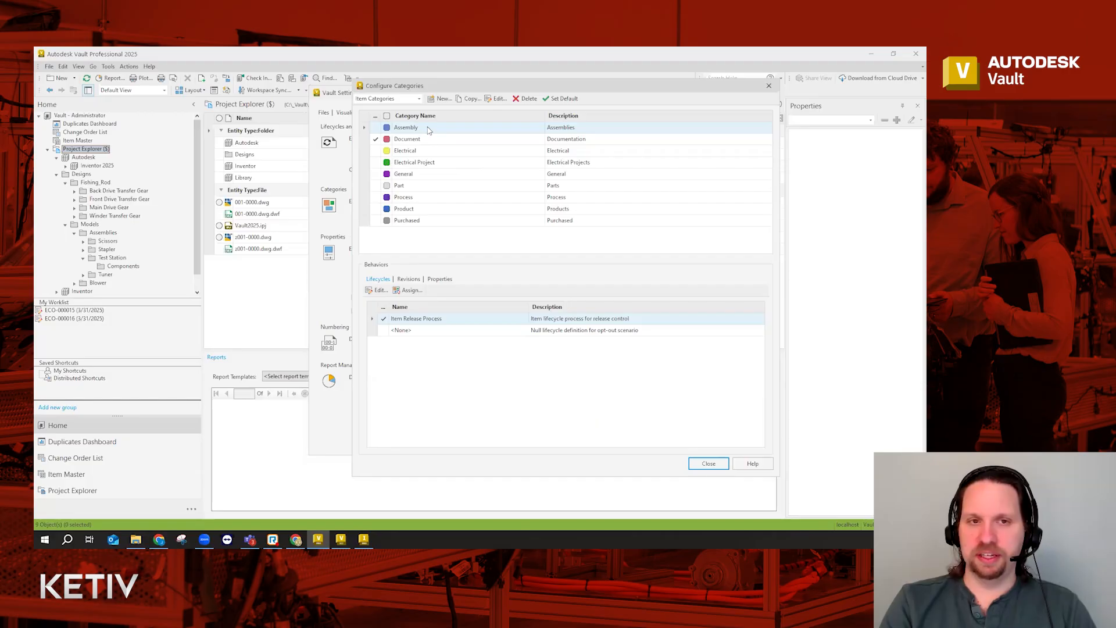
# Inspect the Part category's settings and close them without changes
pyautogui.click(406, 187)
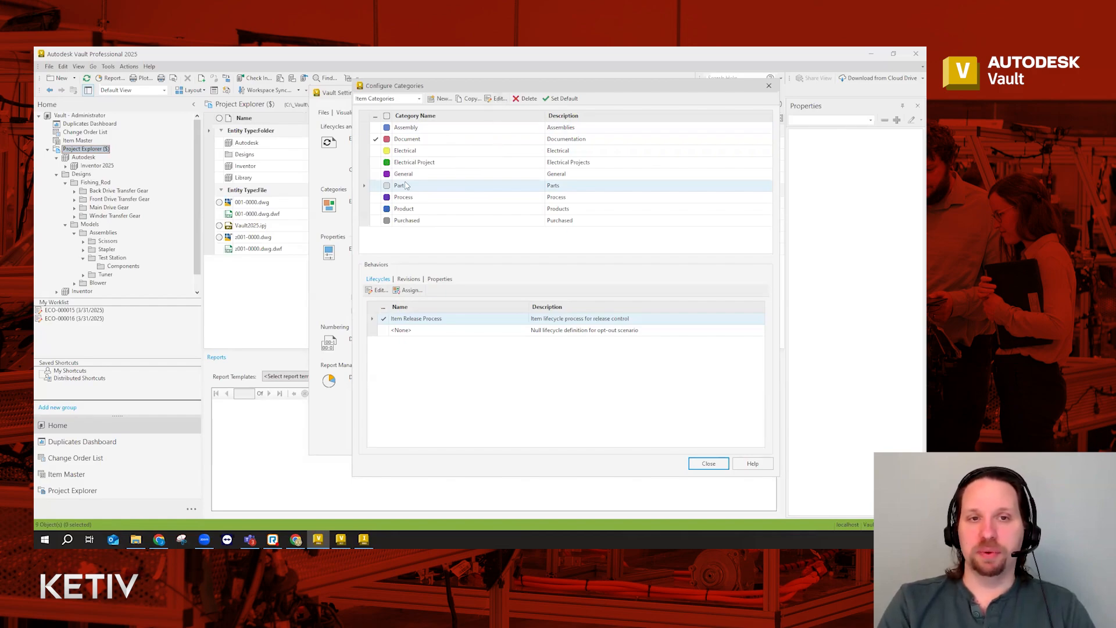
pyautogui.click(496, 99)
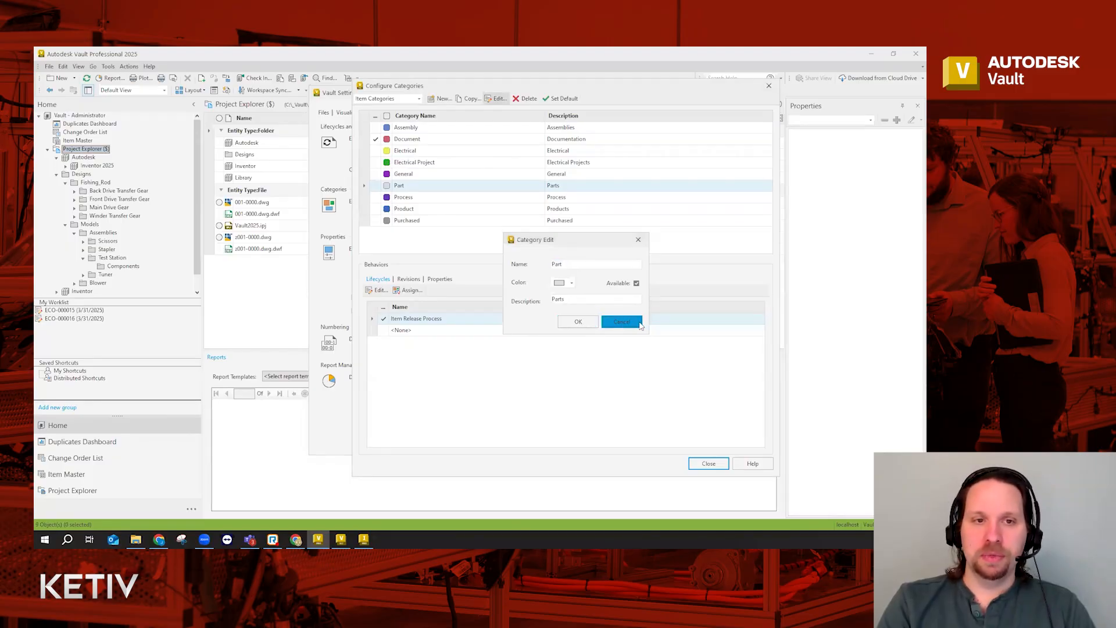
pyautogui.click(622, 322)
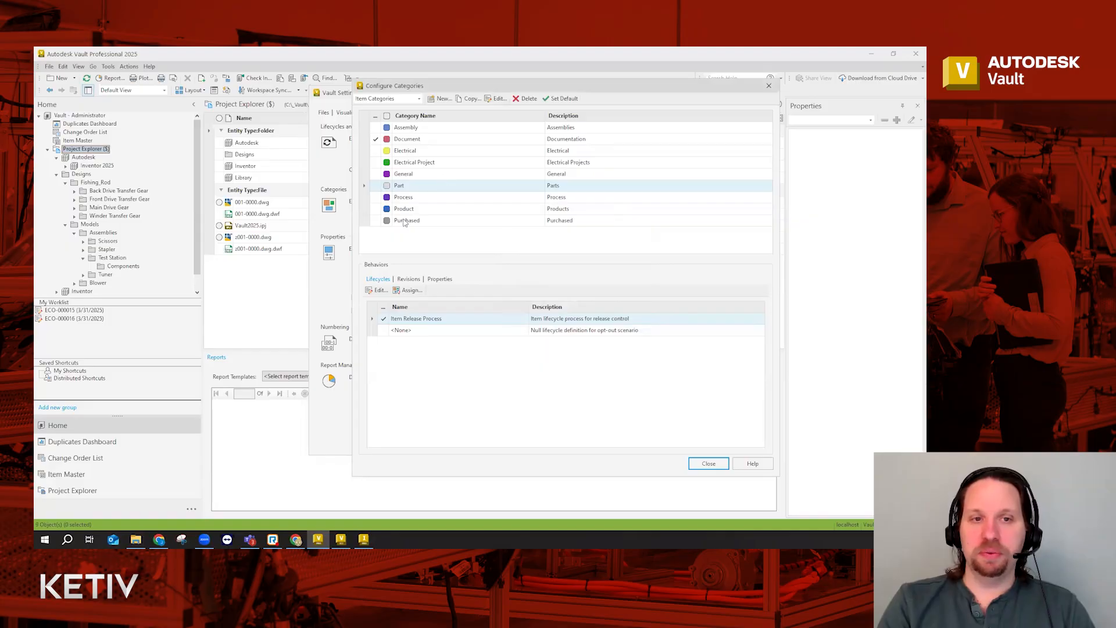
# Clear Available on the General category, then review the Document and Assembly categories
pyautogui.click(412, 174)
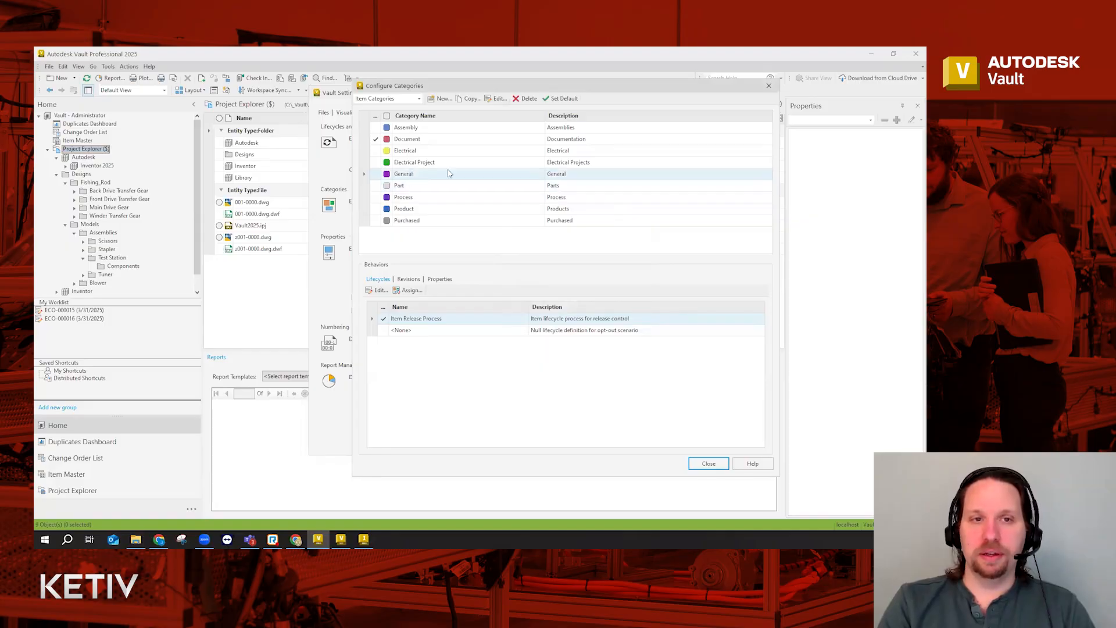
pyautogui.click(498, 100)
pyautogui.click(636, 284)
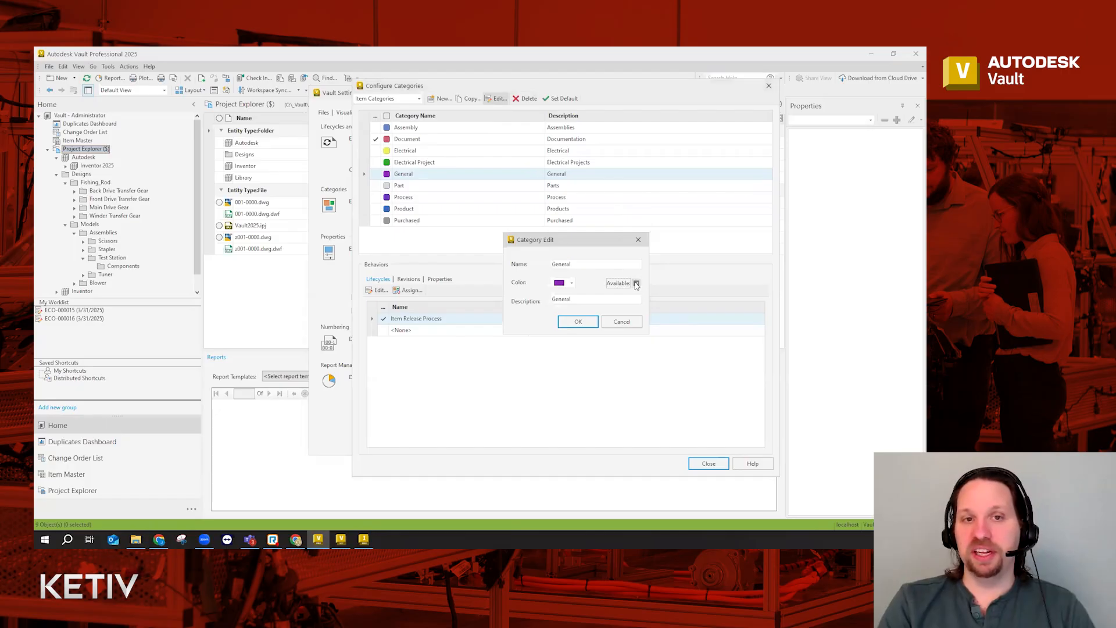
pyautogui.click(577, 321)
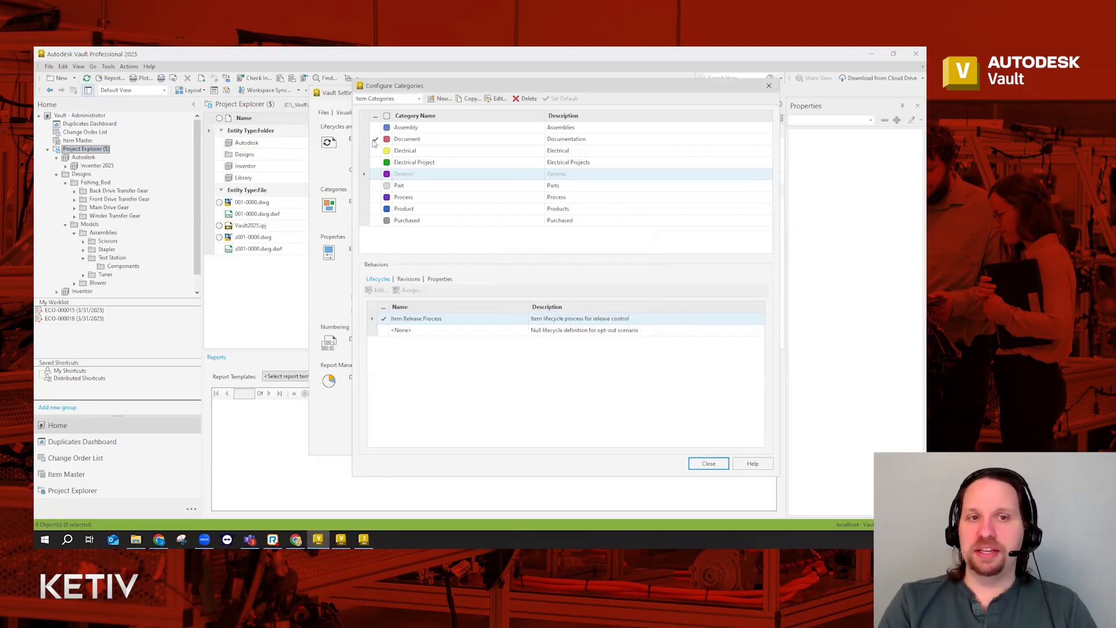
pyautogui.click(421, 141)
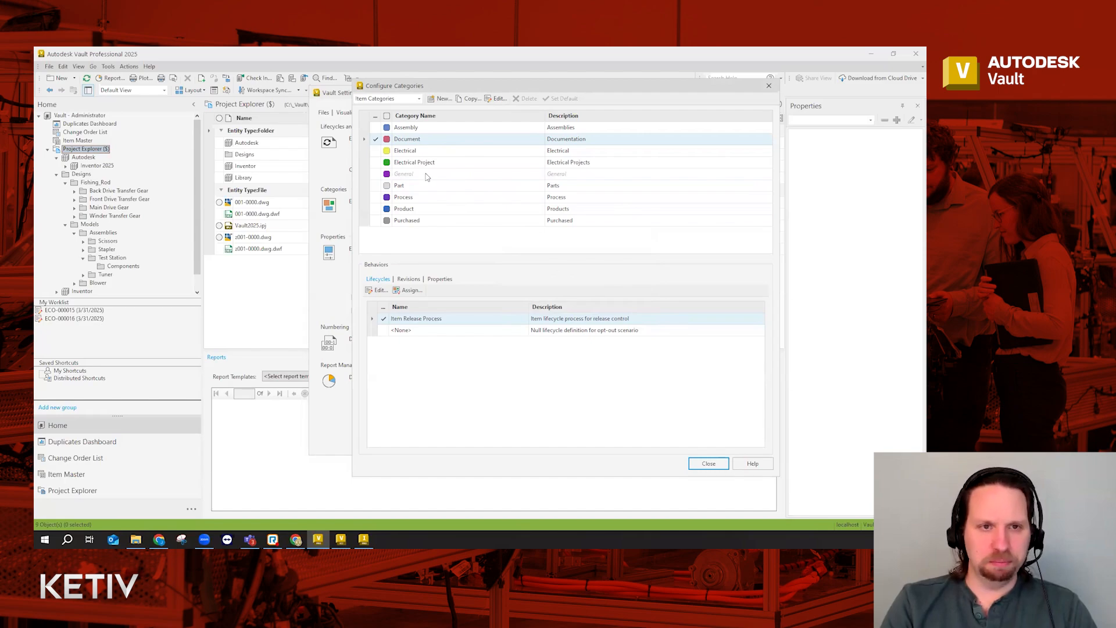
pyautogui.click(408, 129)
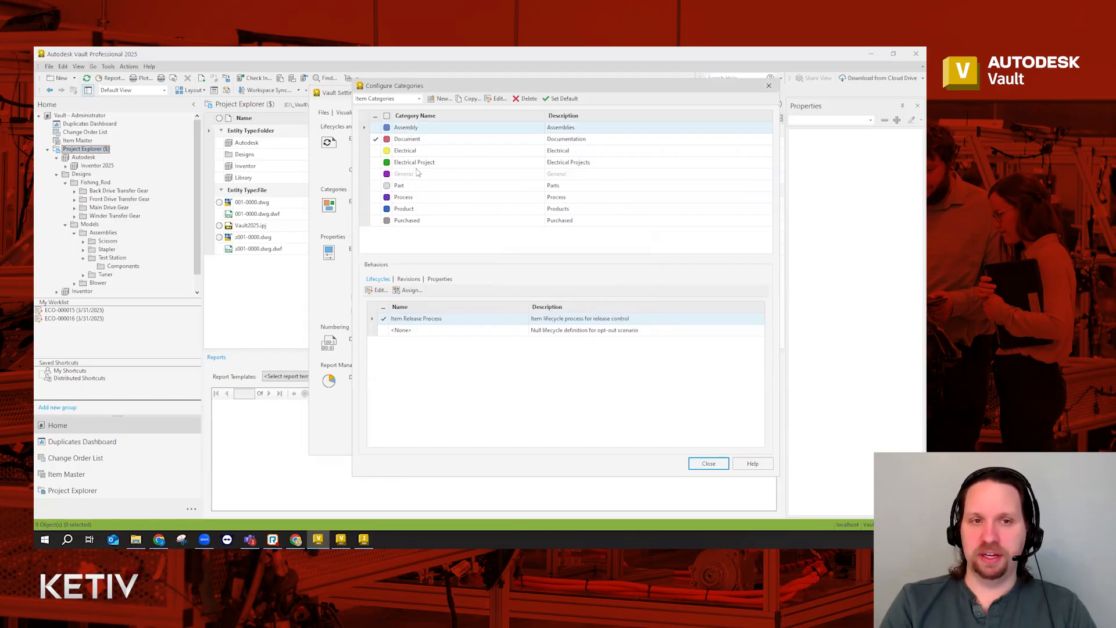
pyautogui.click(411, 188)
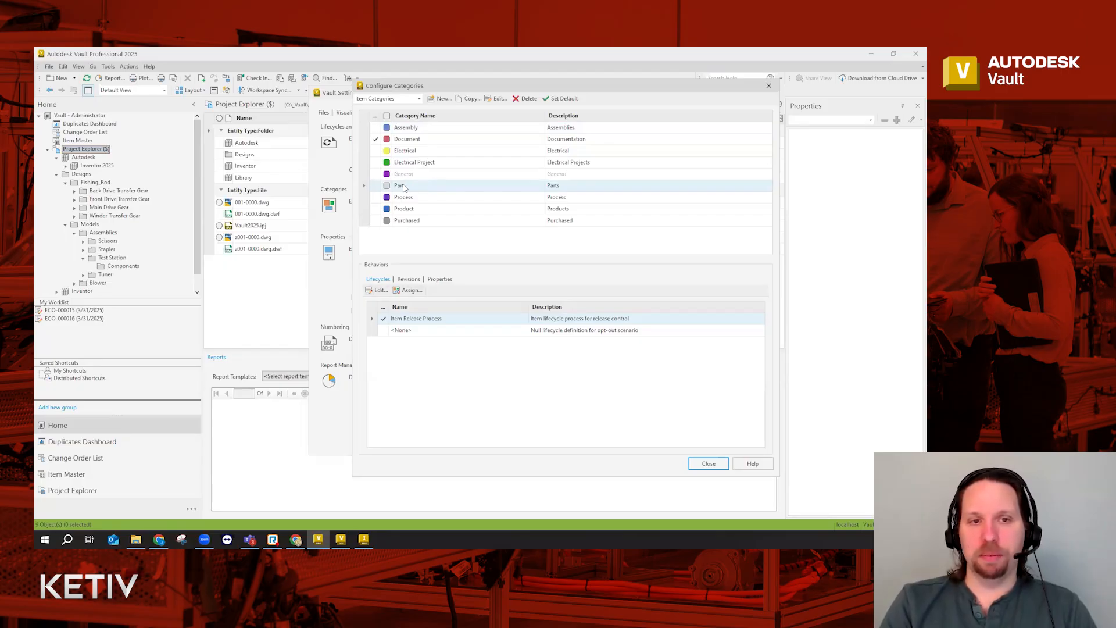
pyautogui.click(403, 290)
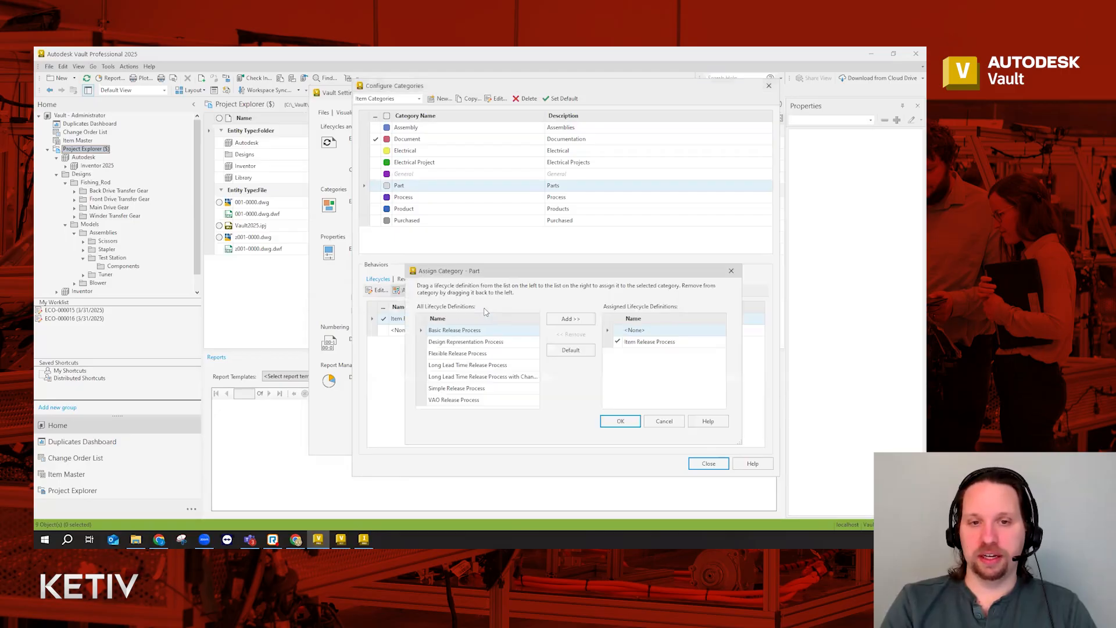
pyautogui.click(640, 346)
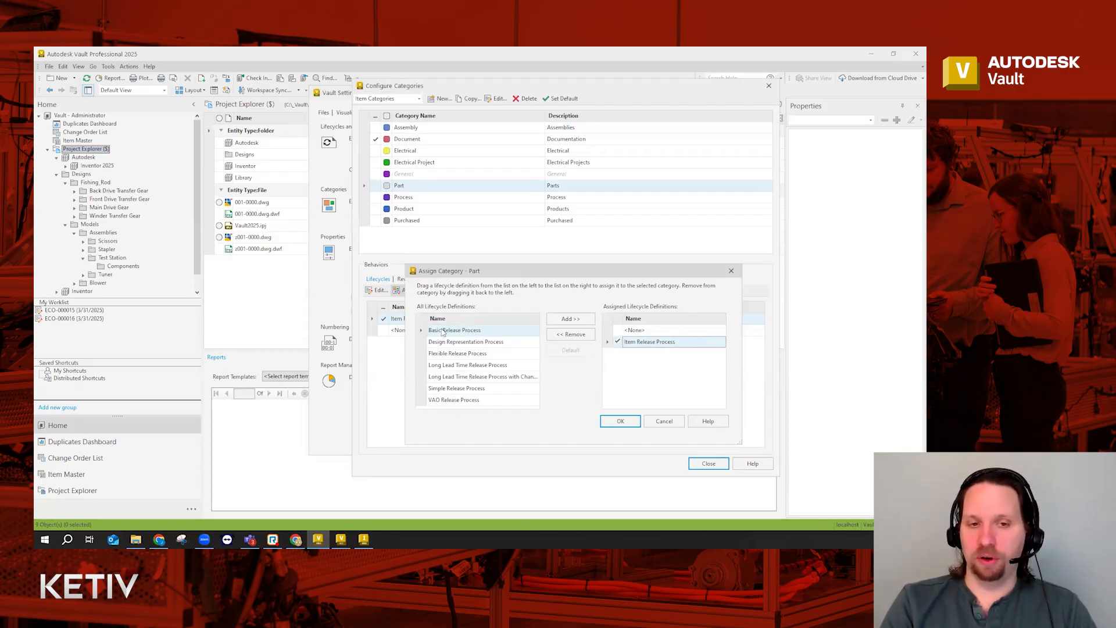
pyautogui.click(665, 422)
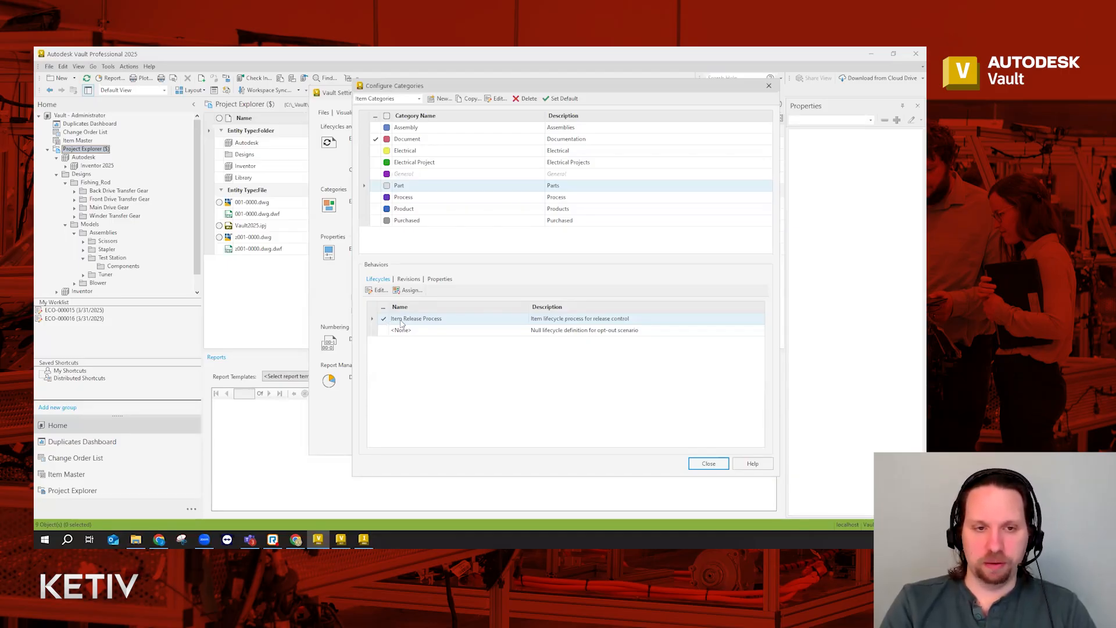
# Remove Standard Numeric and Default ASME Y14.35M from Part, keeping Standard Alphabetic Format as default
pyautogui.click(408, 280)
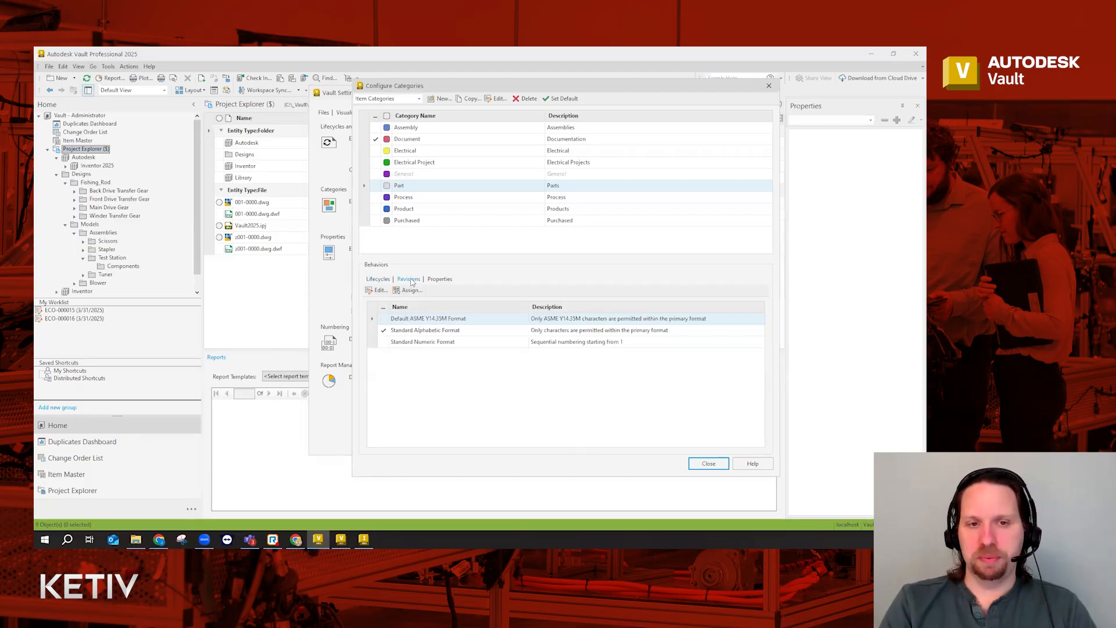
pyautogui.click(426, 329)
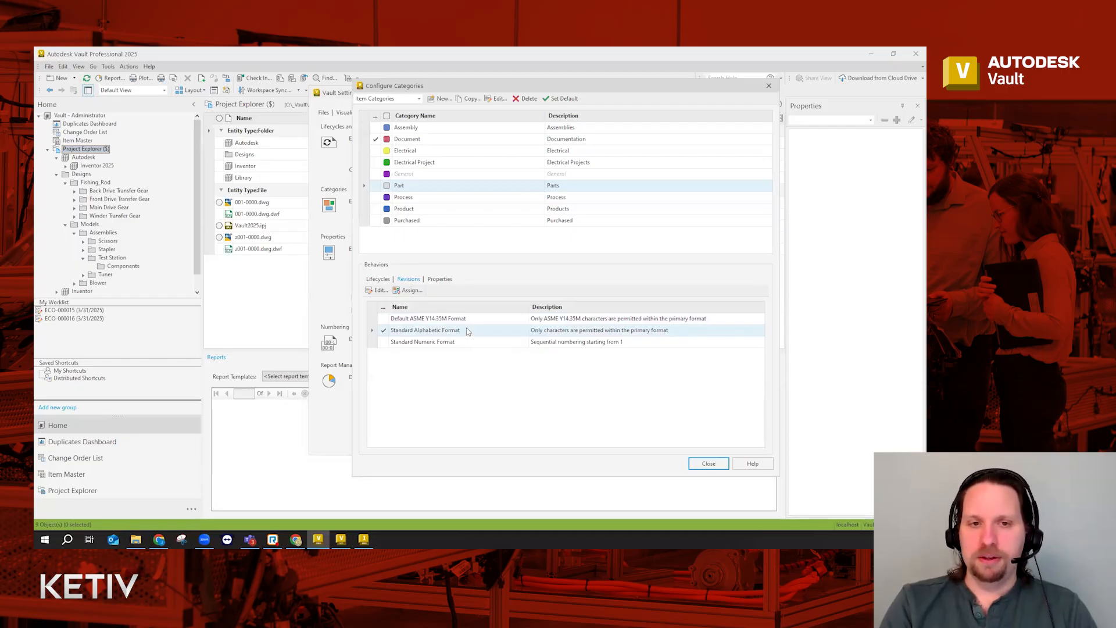
pyautogui.click(409, 290)
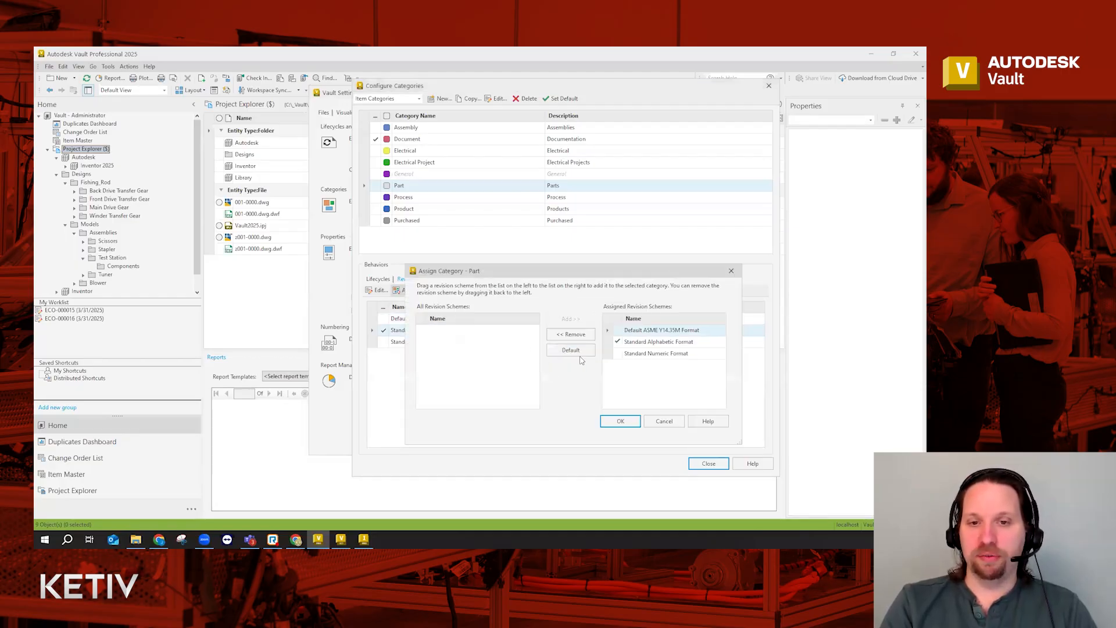
pyautogui.click(648, 353)
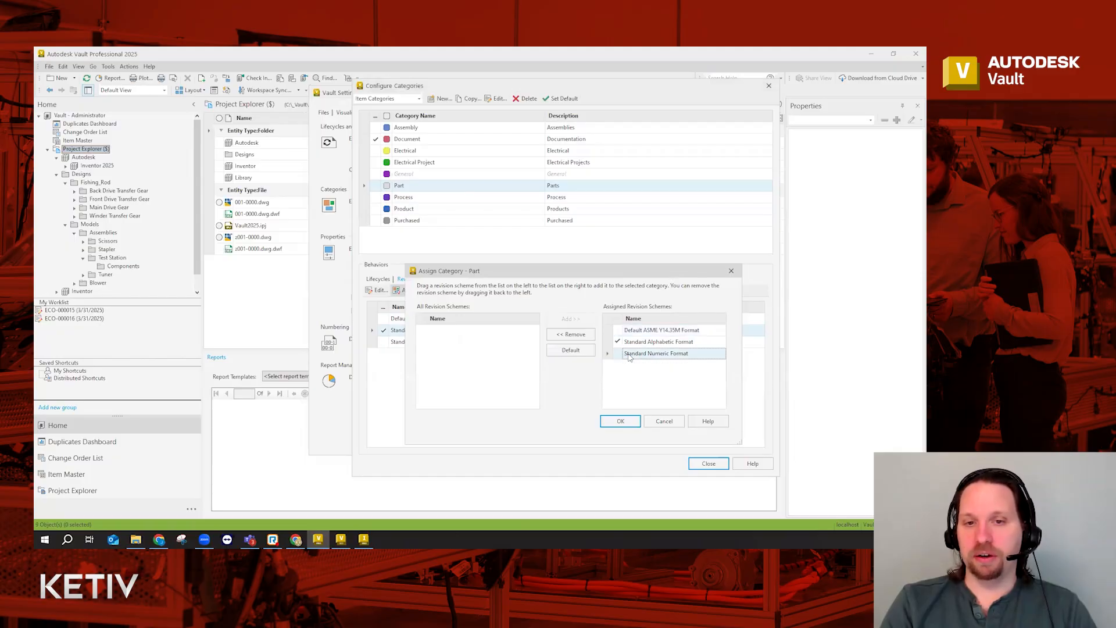
pyautogui.doubleClick(628, 357)
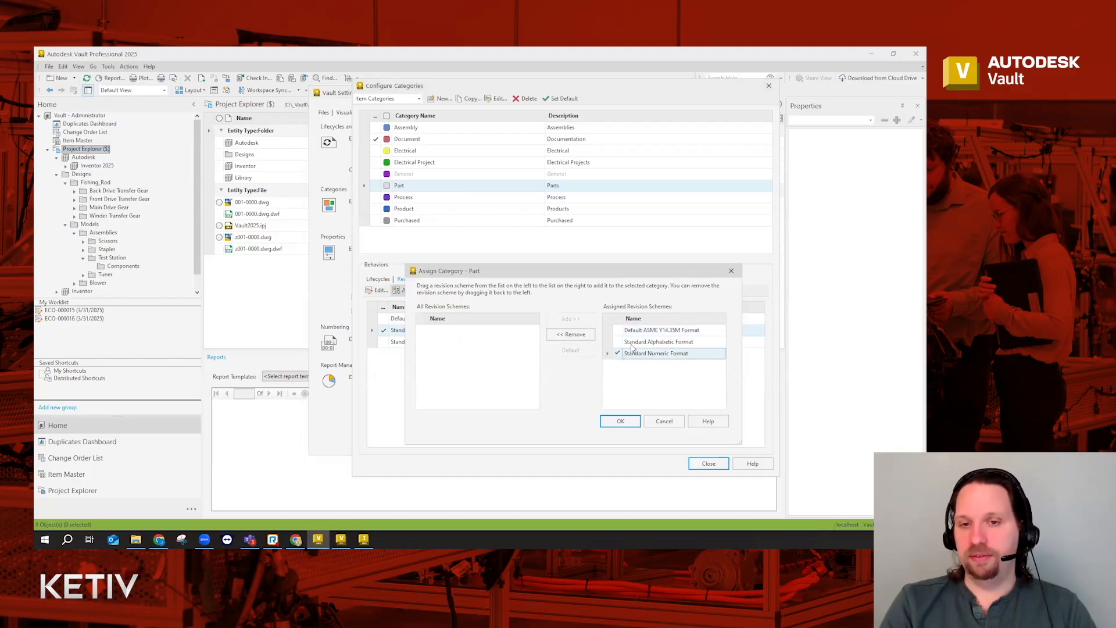
pyautogui.doubleClick(631, 344)
pyautogui.click(630, 354)
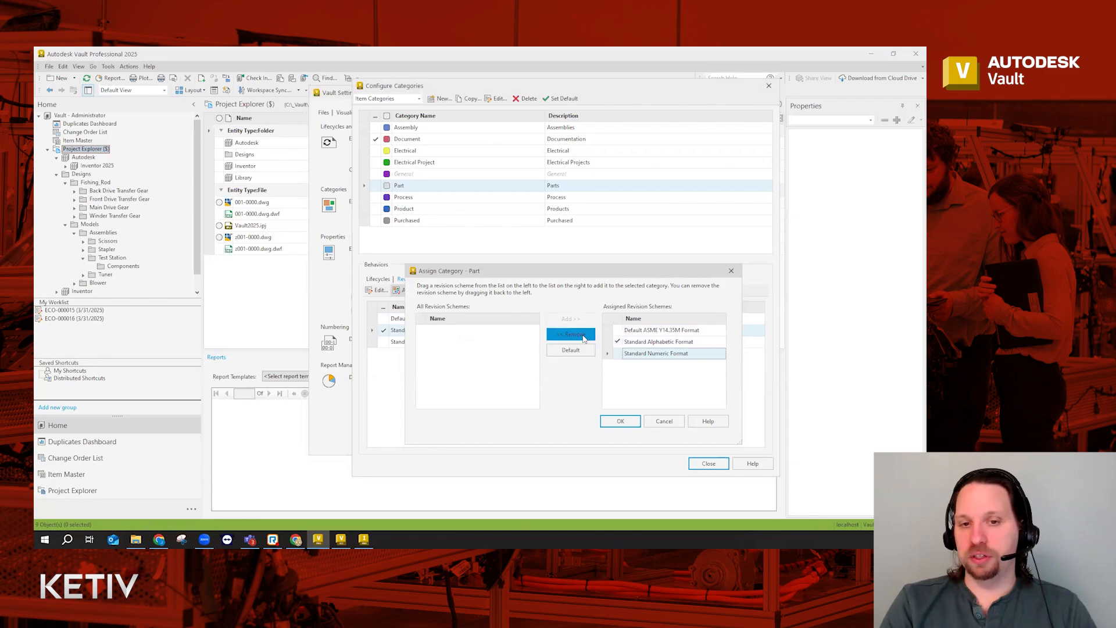
pyautogui.click(571, 334)
pyautogui.click(564, 334)
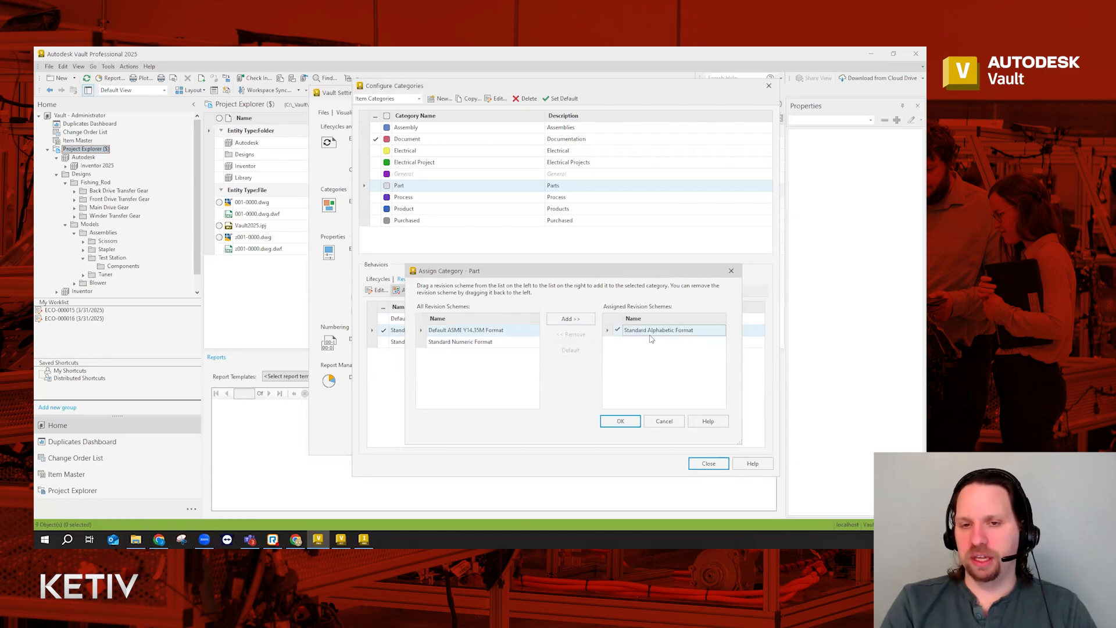
pyautogui.click(620, 419)
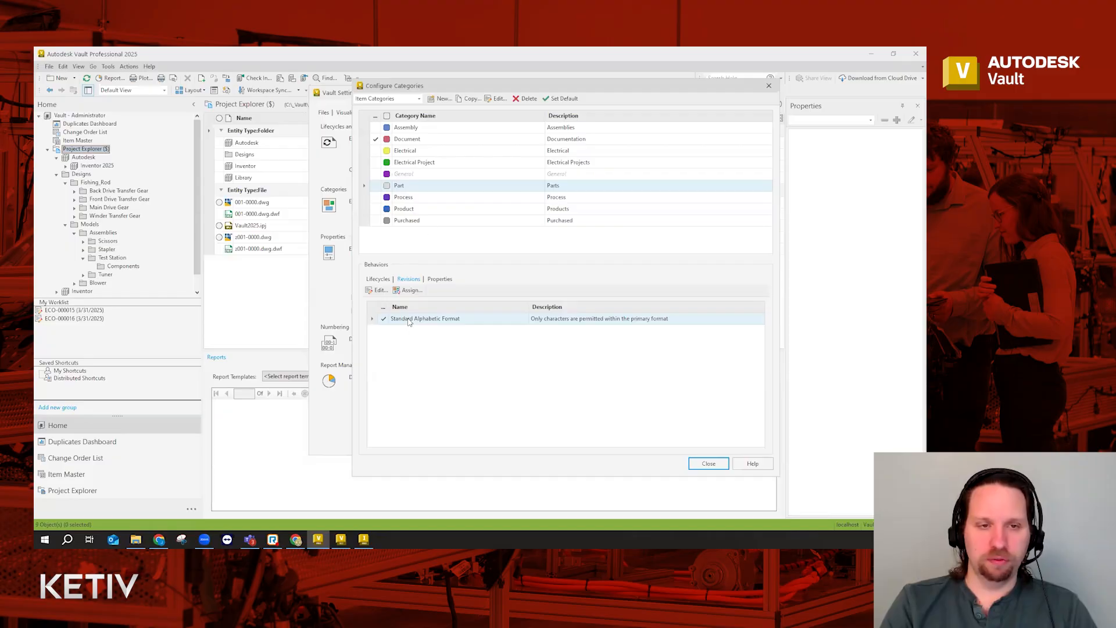
# Remove Standard Numeric and Default ASME Y14.35M from Assembly, leaving only Standard Alphabetic Format
pyautogui.click(416, 129)
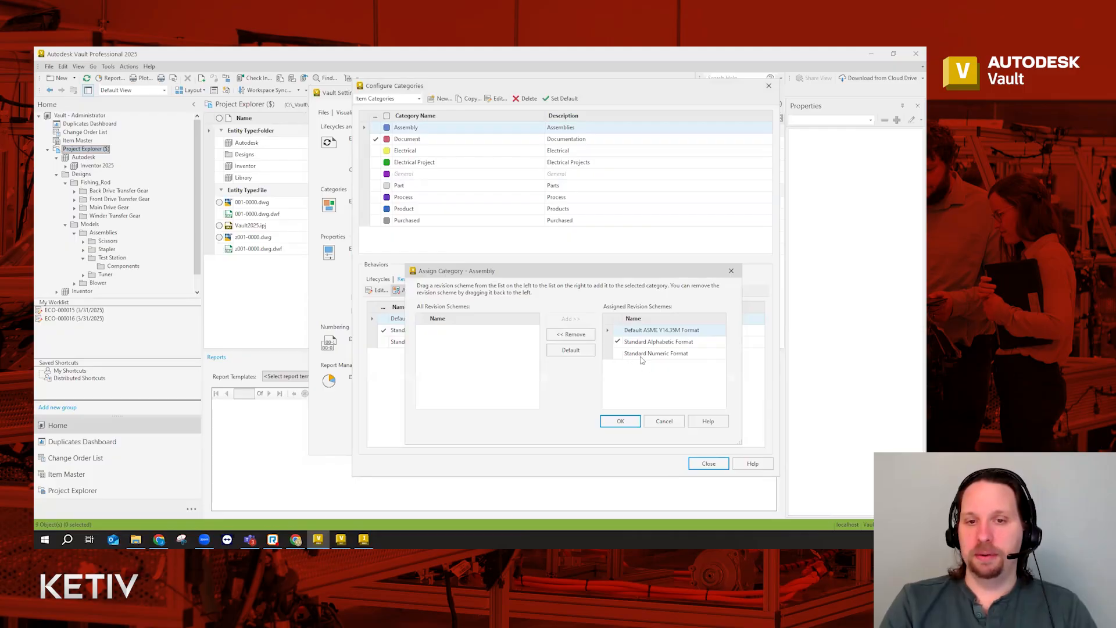
pyautogui.click(642, 354)
pyautogui.click(589, 338)
pyautogui.click(628, 330)
pyautogui.click(575, 335)
pyautogui.click(620, 419)
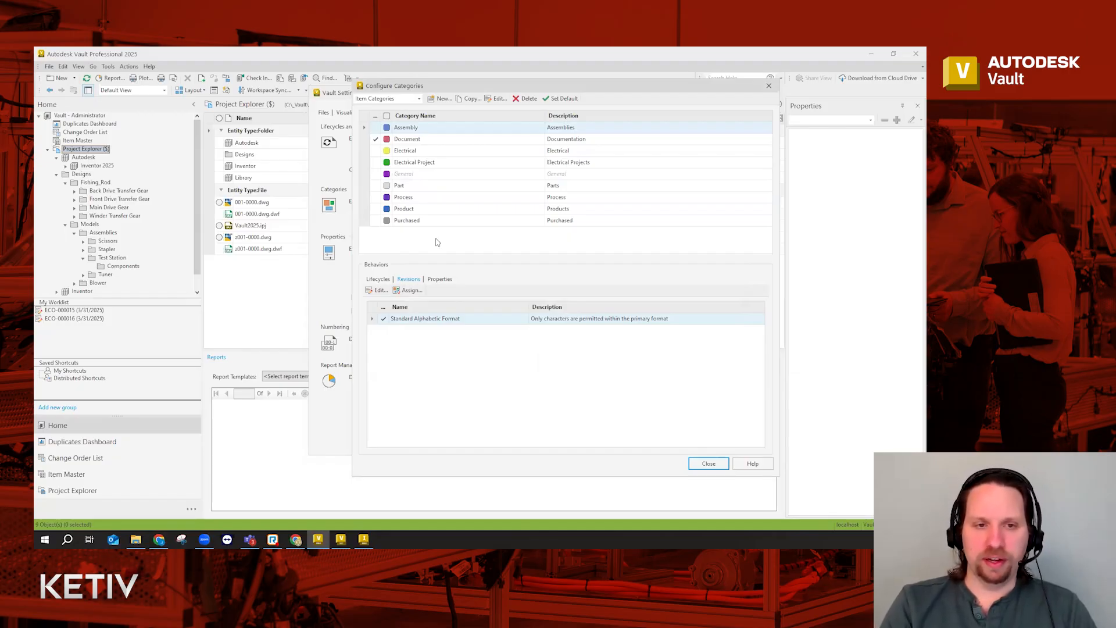
# Assign the Designer property (default JC) to the Part category and close Configure Categories
pyautogui.click(420, 188)
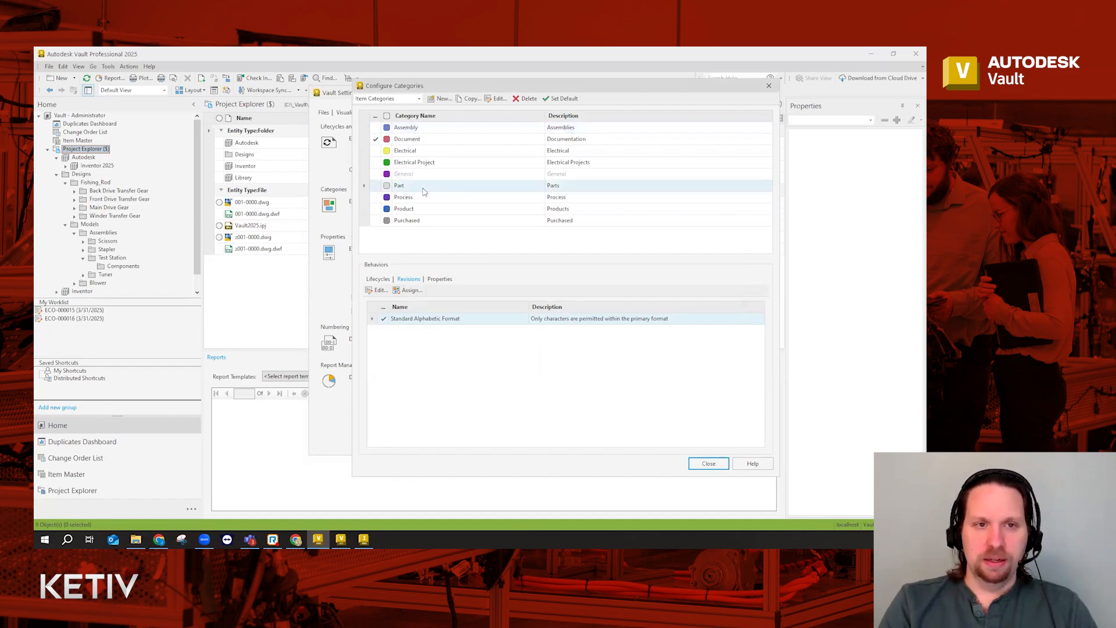
pyautogui.click(437, 279)
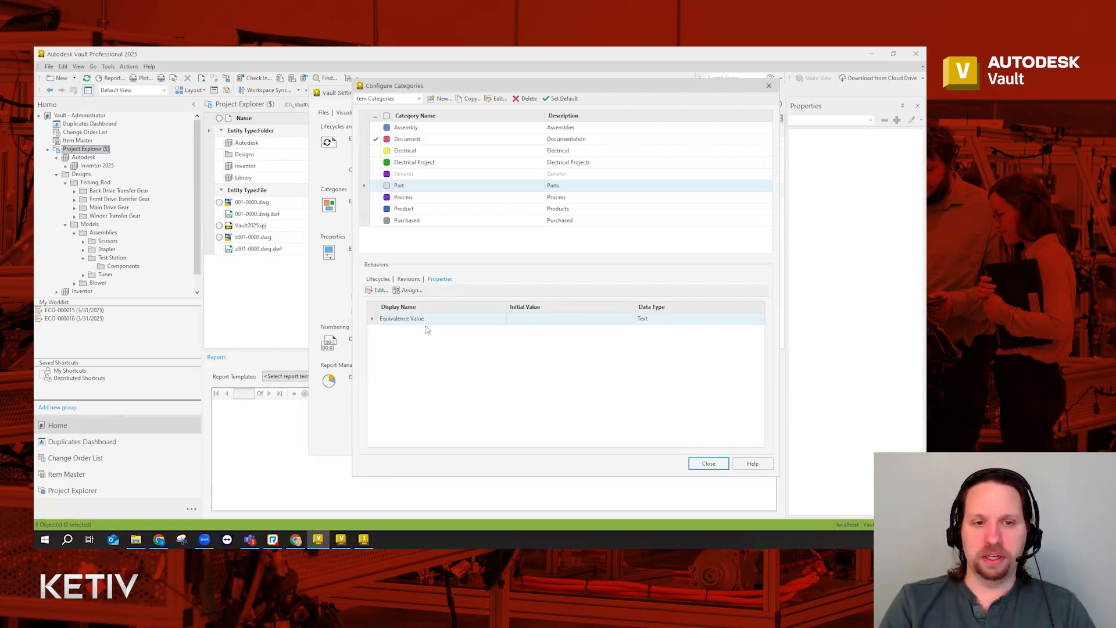
pyautogui.click(408, 291)
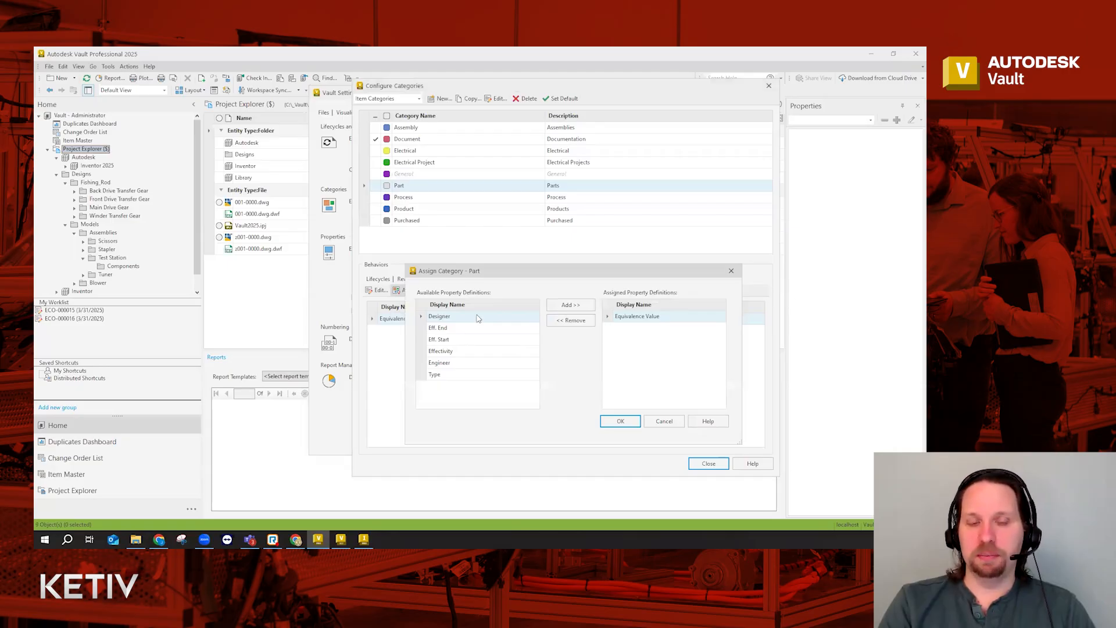
pyautogui.click(570, 305)
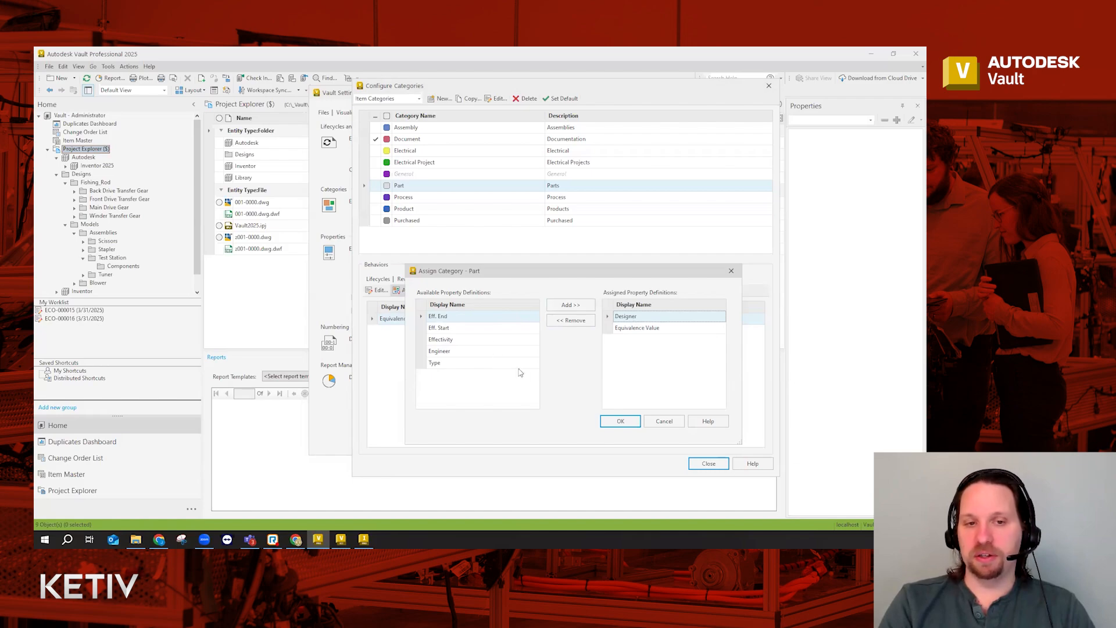
pyautogui.click(617, 421)
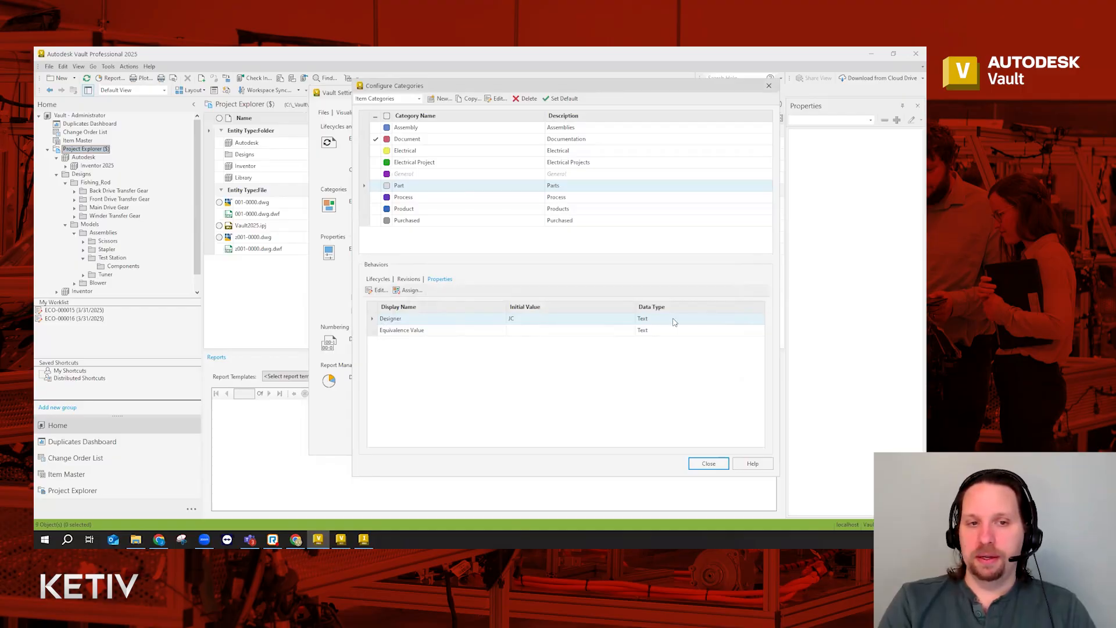
pyautogui.click(708, 463)
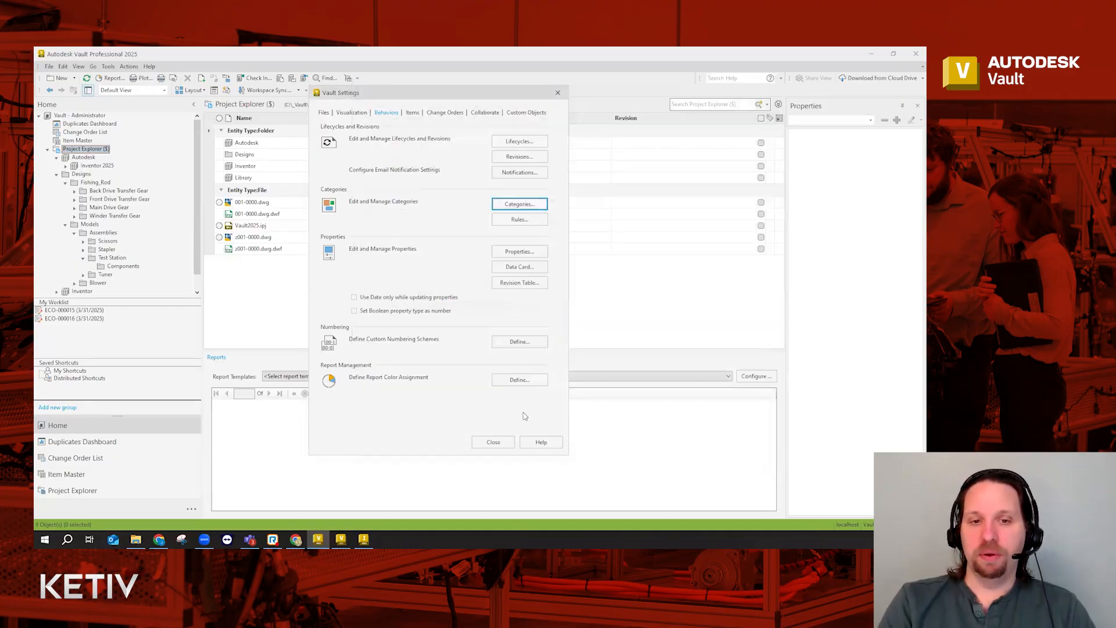
# Close Vault Settings and show item M178-2000's details in the Item Master
pyautogui.click(491, 443)
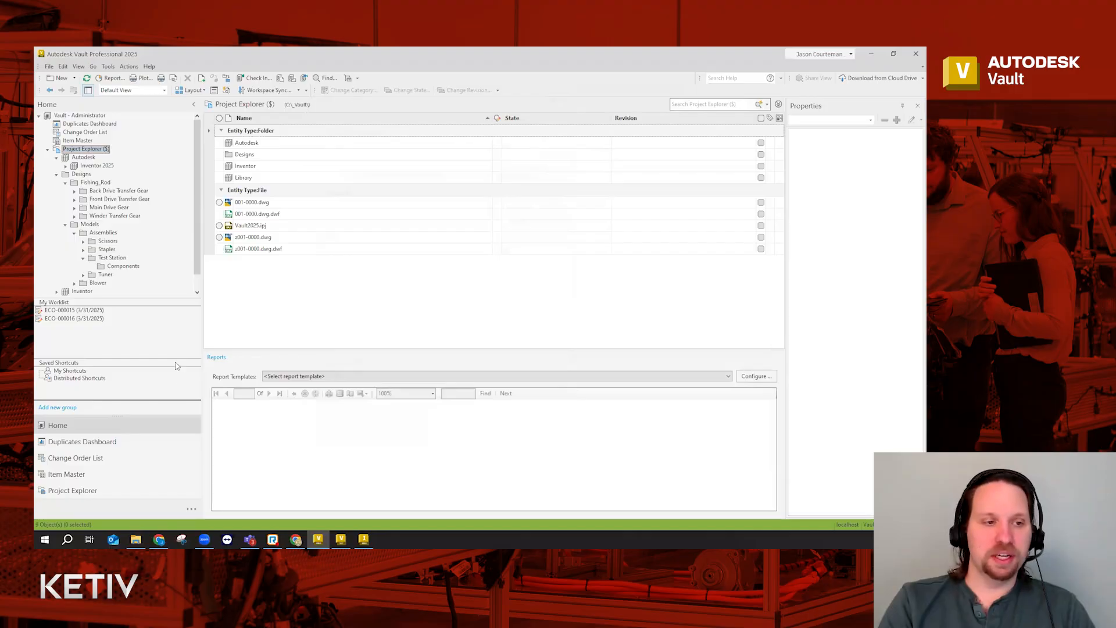
pyautogui.click(66, 474)
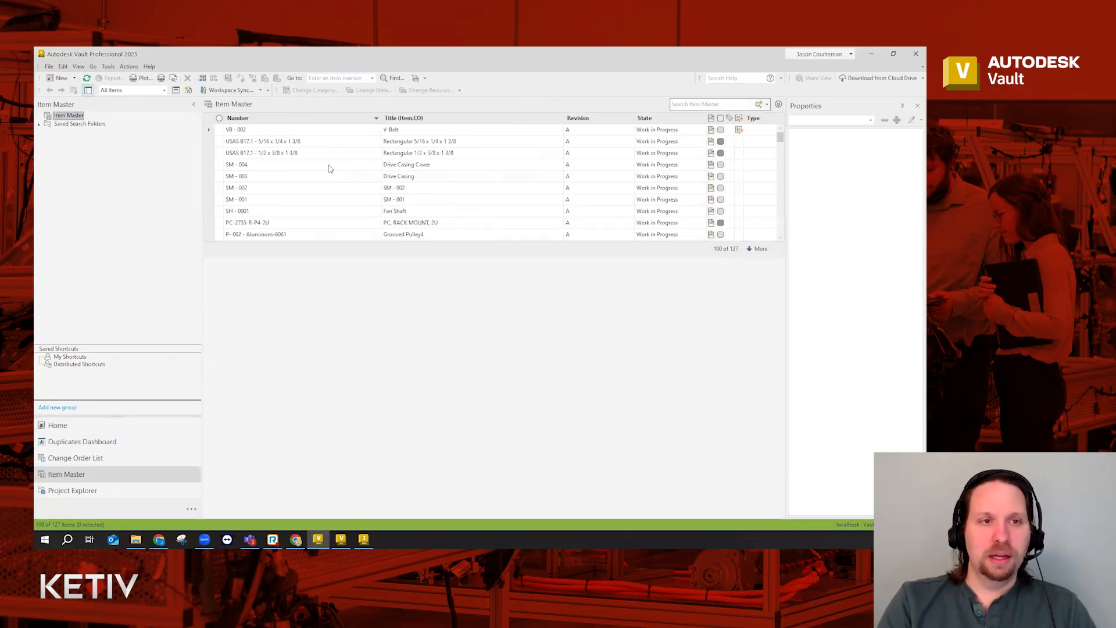
pyautogui.scroll(-2, 325, 178)
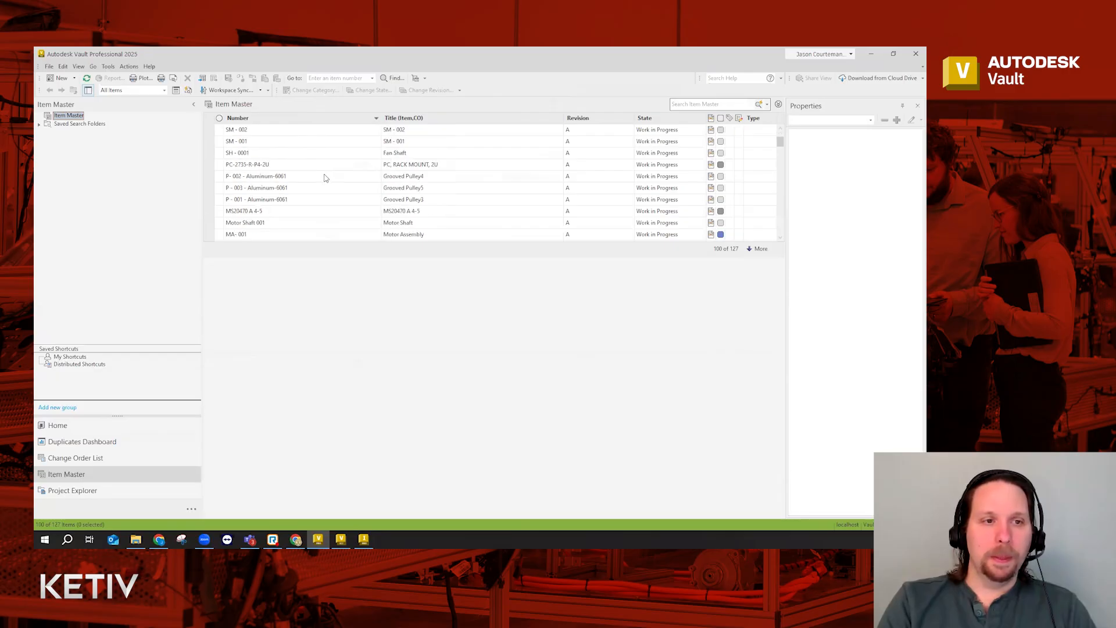
pyautogui.scroll(-3, 328, 178)
pyautogui.click(304, 189)
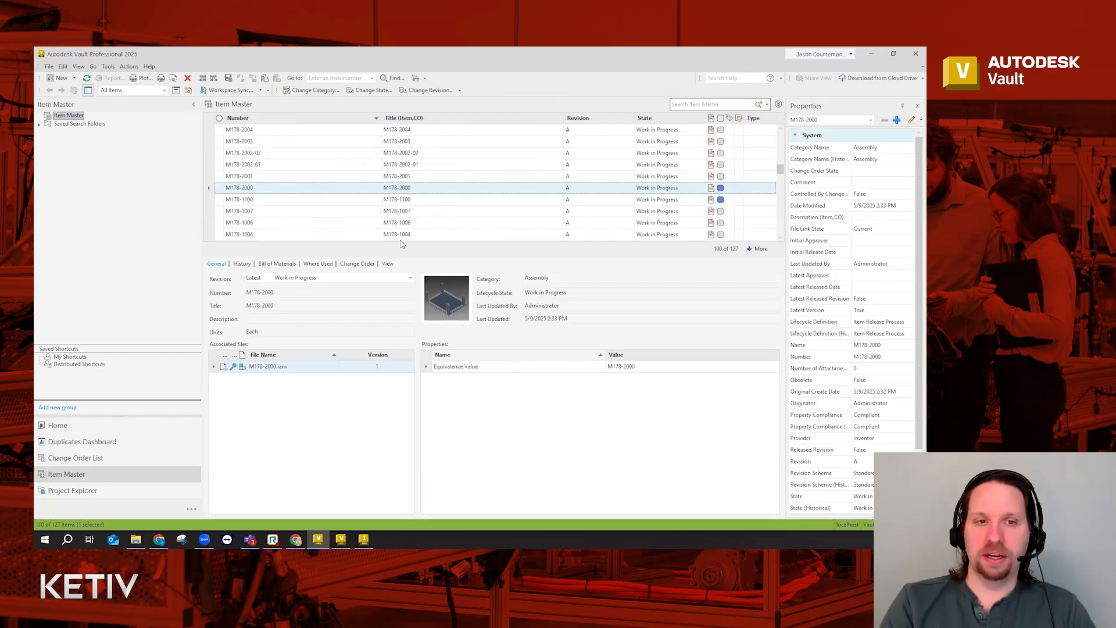
# Review item M178-2000's actions and its revision history
pyautogui.rightClick(319, 189)
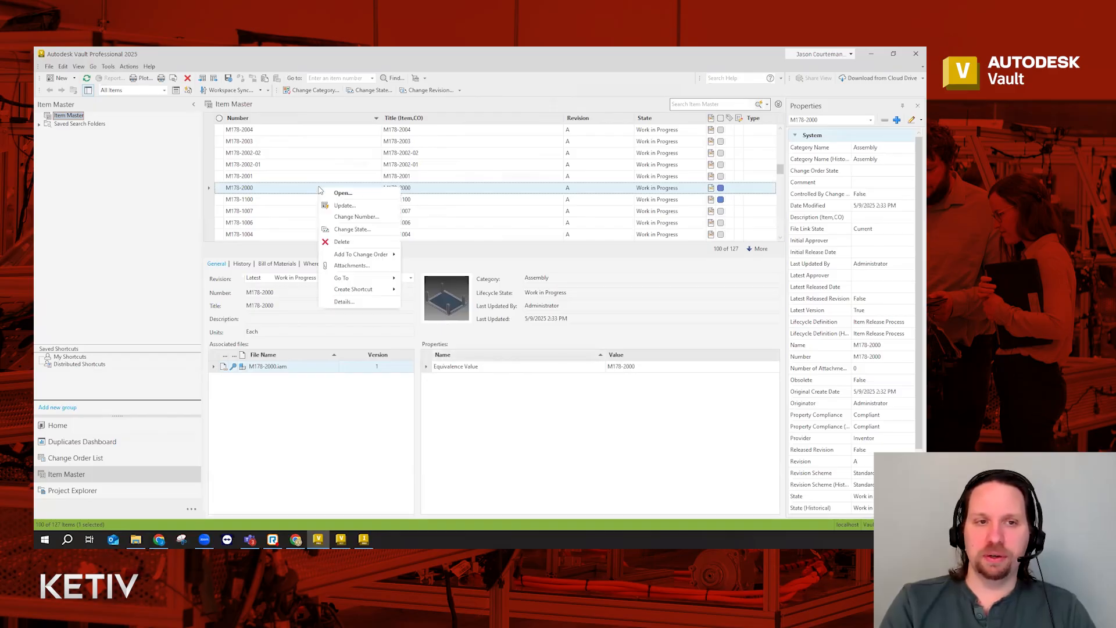
pyautogui.click(302, 194)
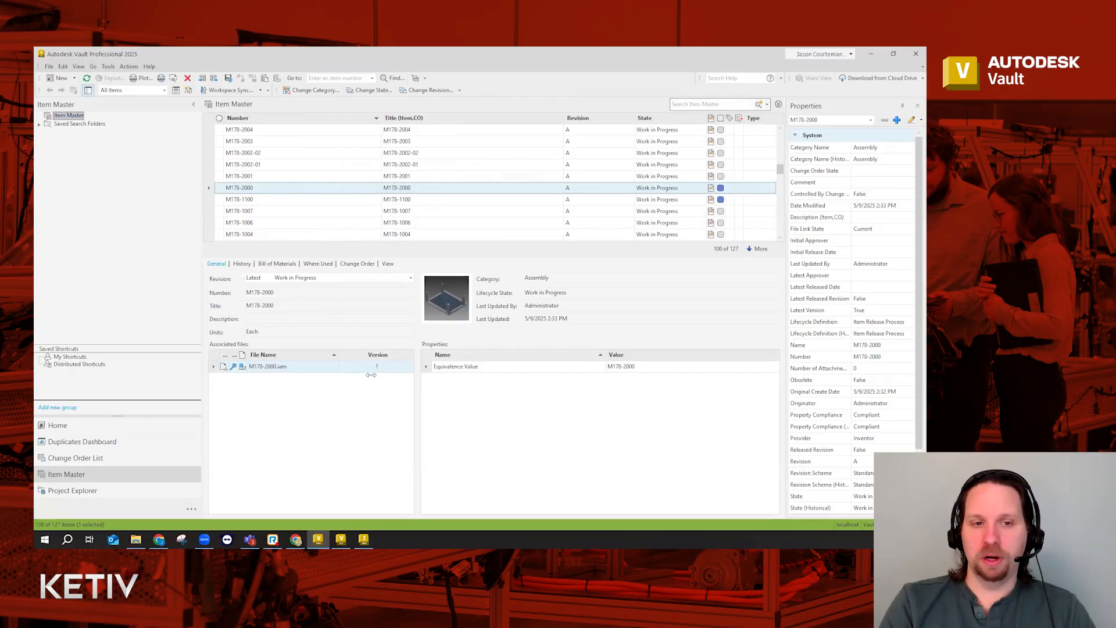
pyautogui.click(241, 263)
pyautogui.rightClick(300, 190)
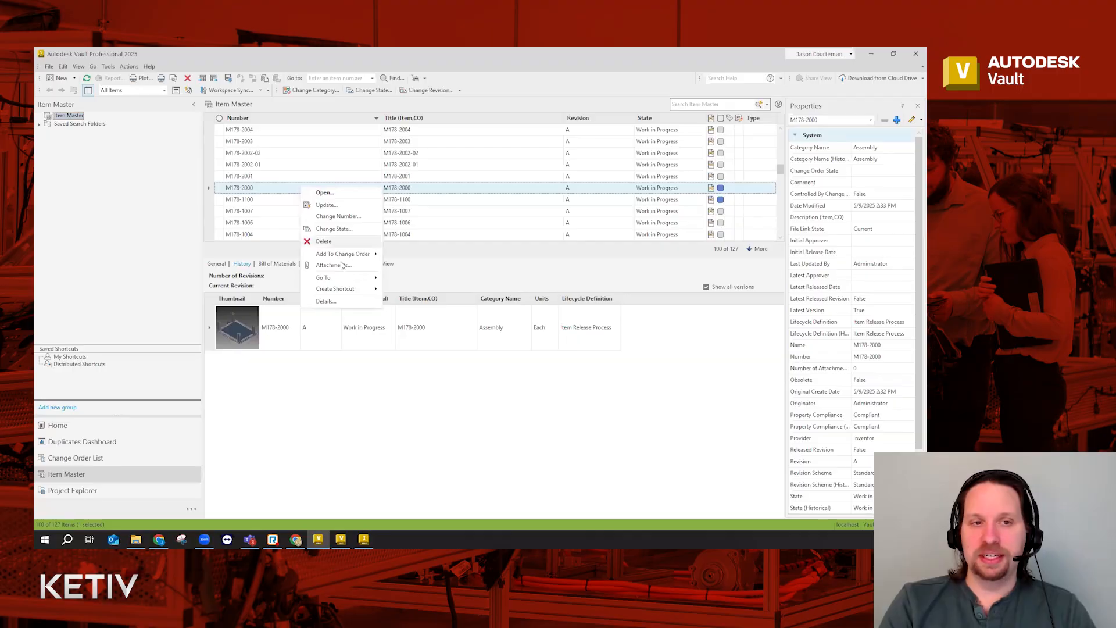
pyautogui.click(313, 193)
# Delete item M178-2000 with Ignore restrictions checked, then return to Project Explorer
pyautogui.press('Delete')
pyautogui.click(516, 304)
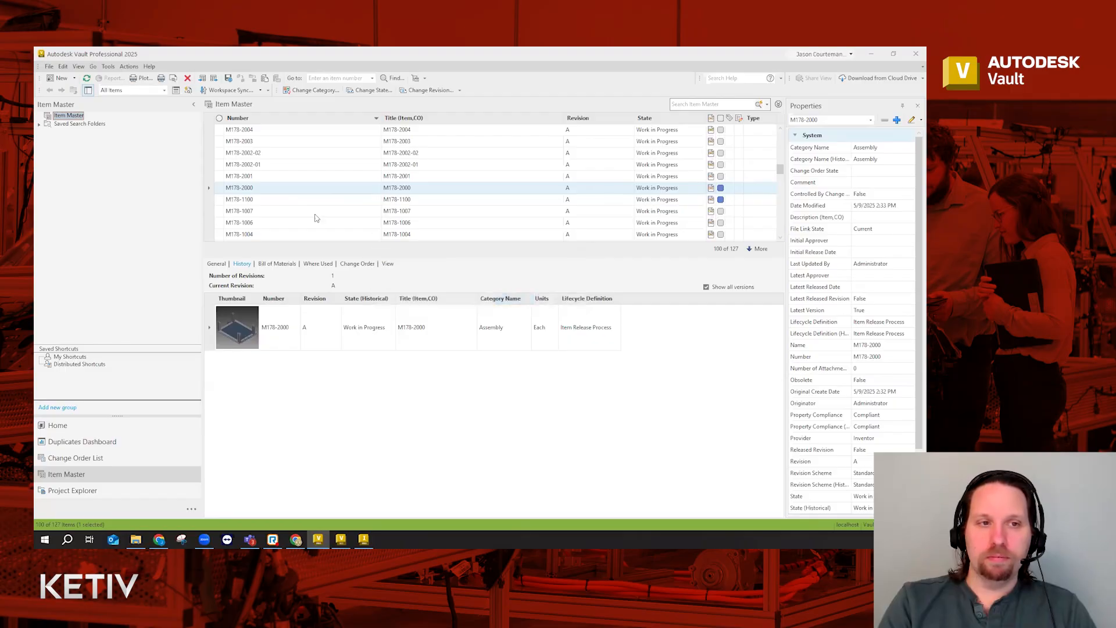
pyautogui.click(543, 351)
pyautogui.click(416, 415)
pyautogui.click(454, 433)
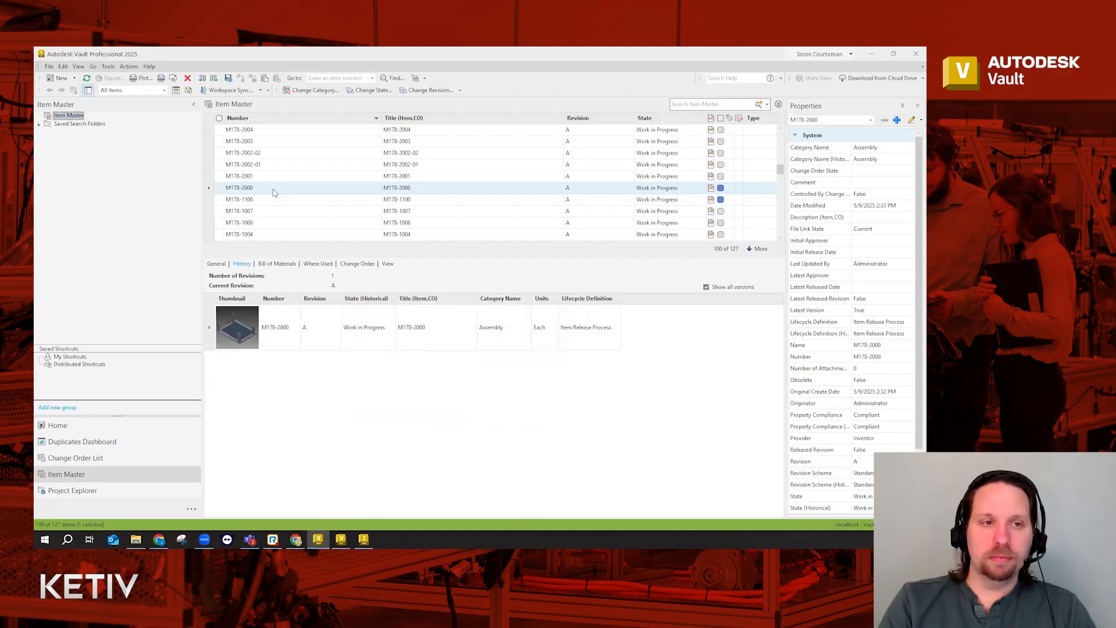
pyautogui.click(79, 490)
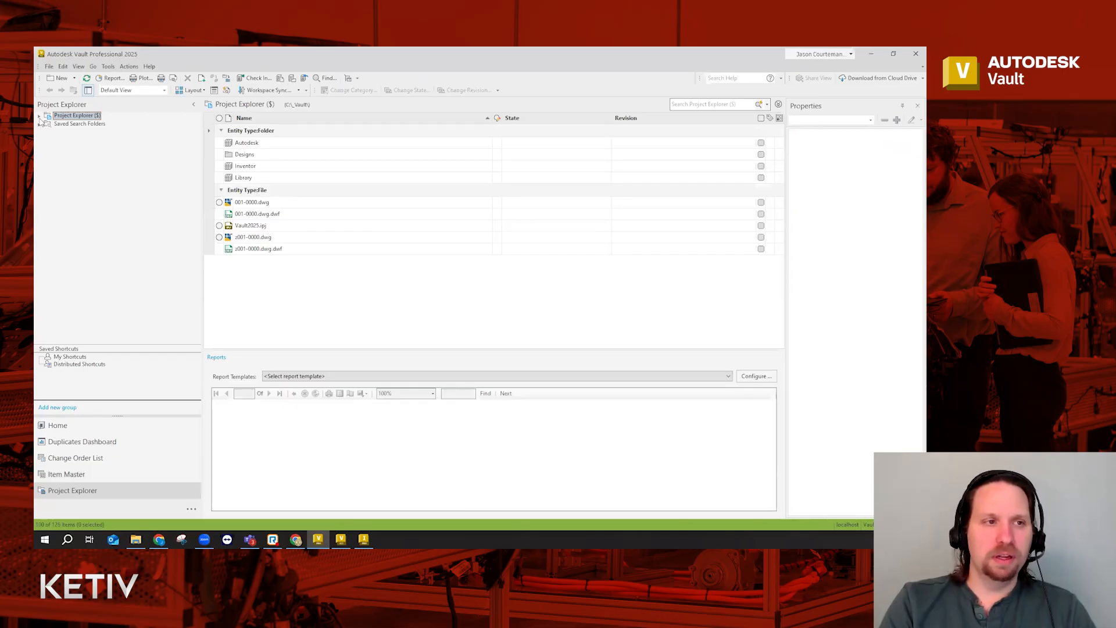
# Browse to Designs/Models/Assemblies/Test Station and run Assign/Update Item on Test Station.iam
pyautogui.click(39, 116)
pyautogui.click(49, 132)
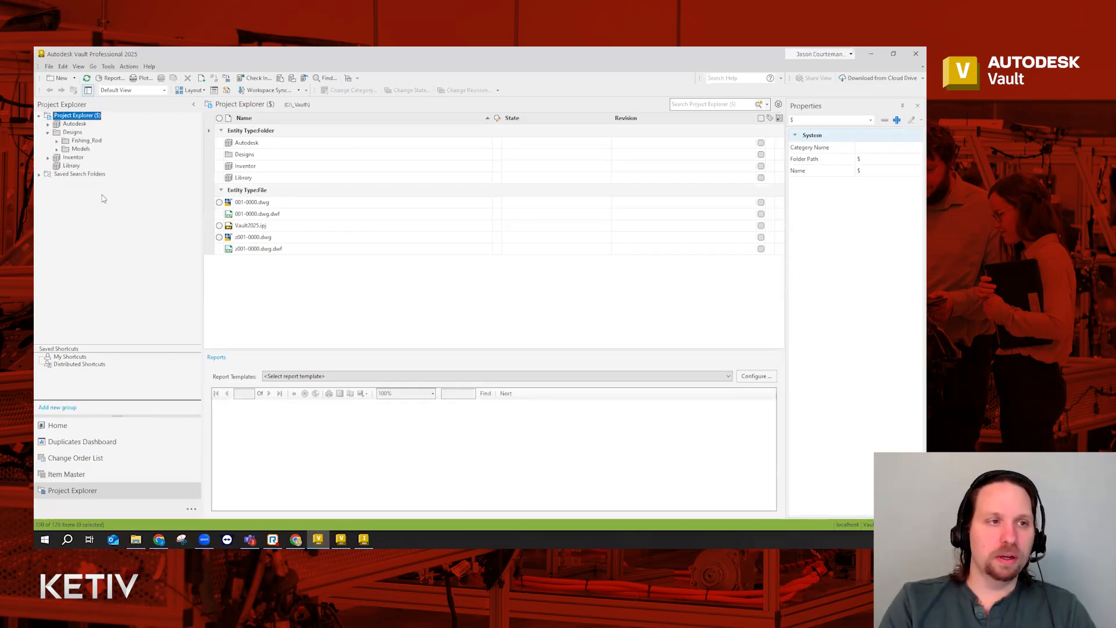
pyautogui.click(57, 150)
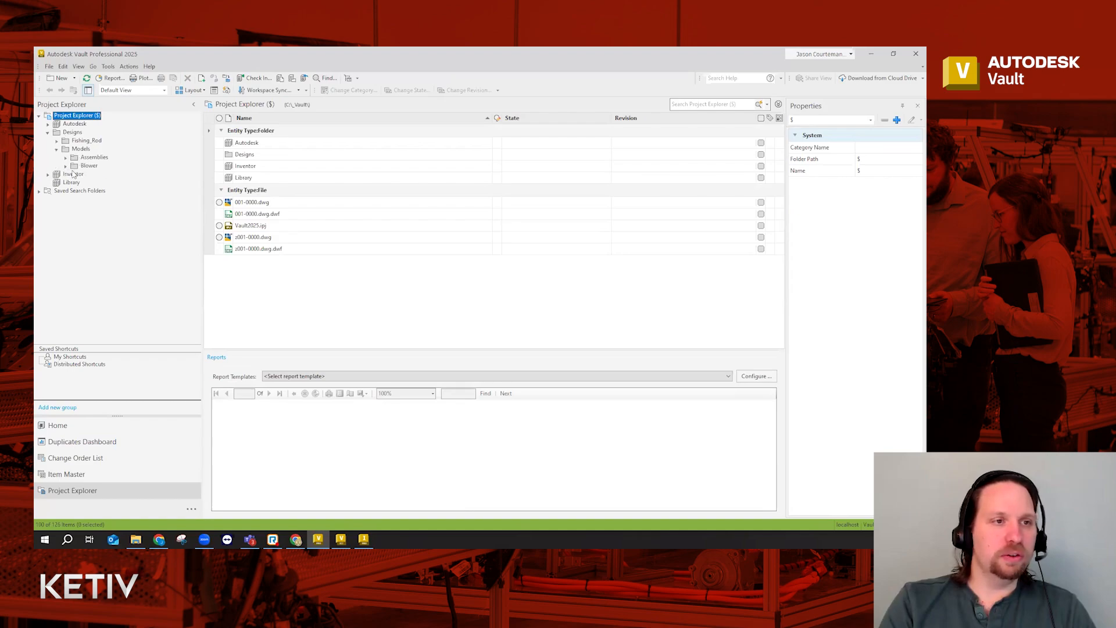
pyautogui.click(65, 158)
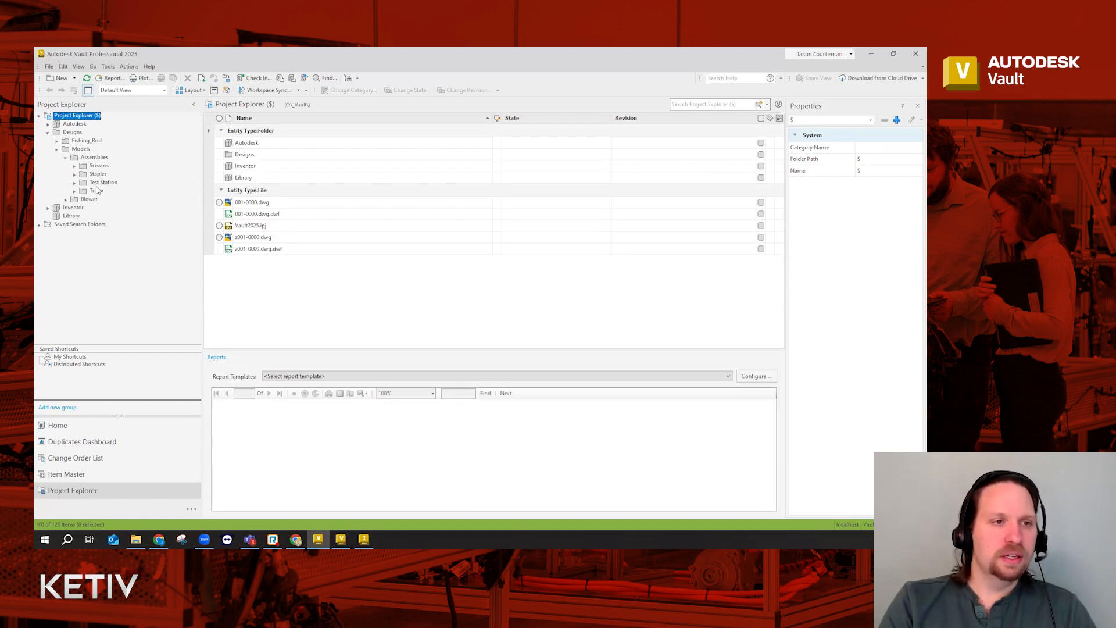
pyautogui.click(100, 183)
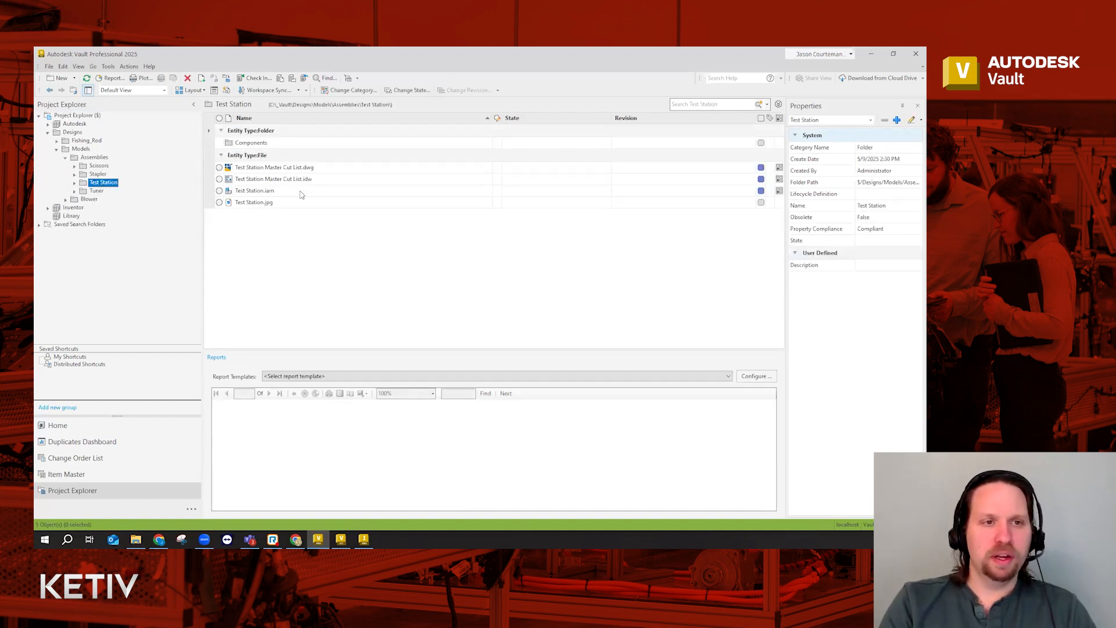
pyautogui.click(278, 190)
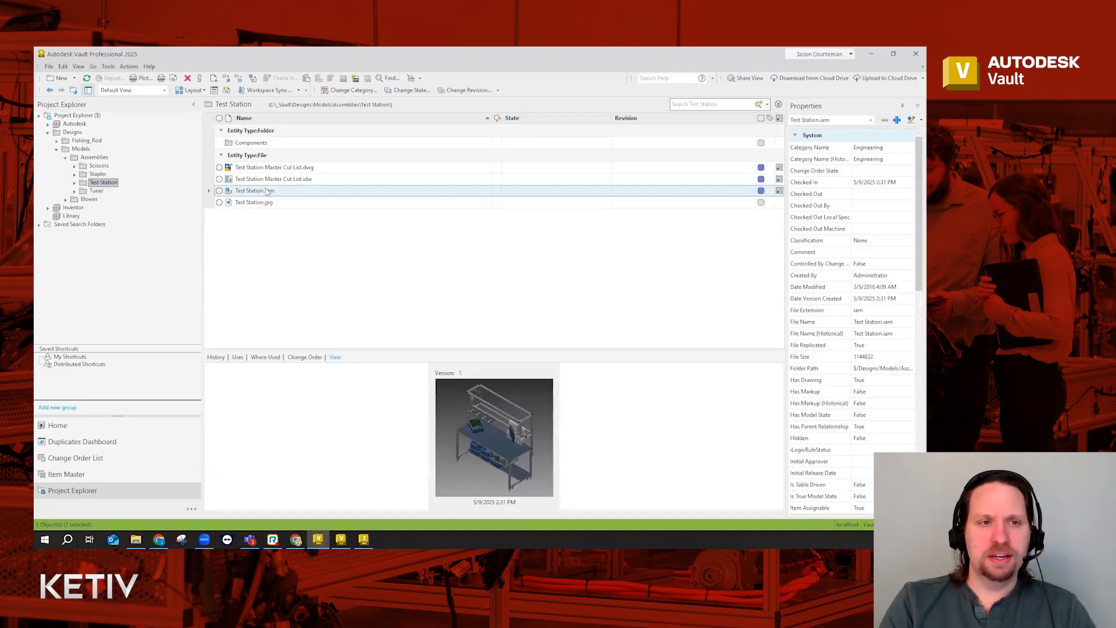
pyautogui.rightClick(295, 191)
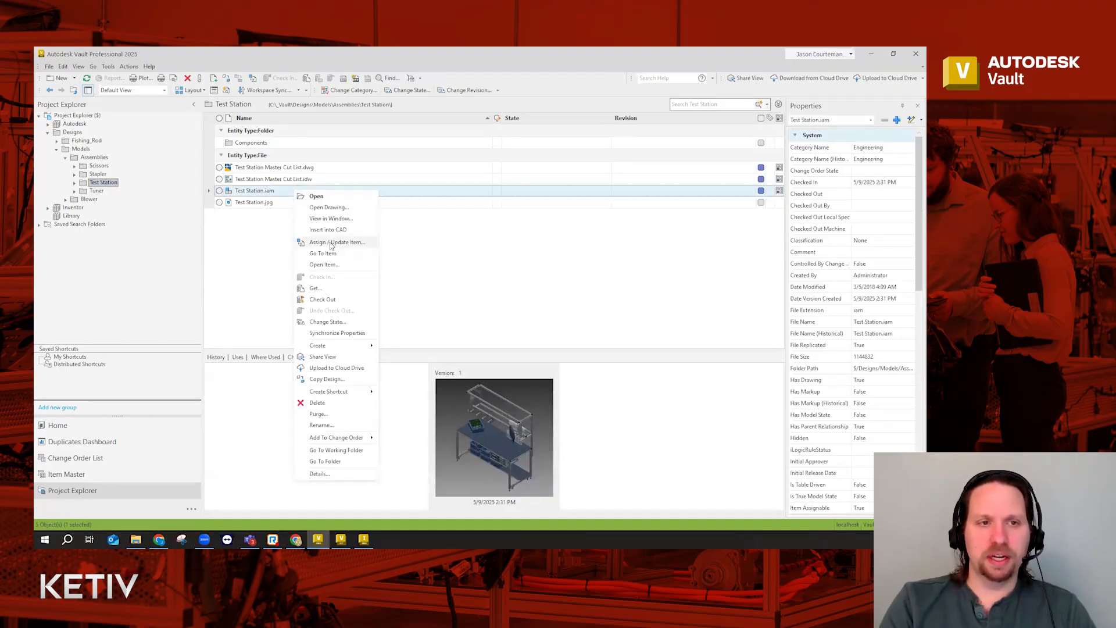
pyautogui.click(330, 244)
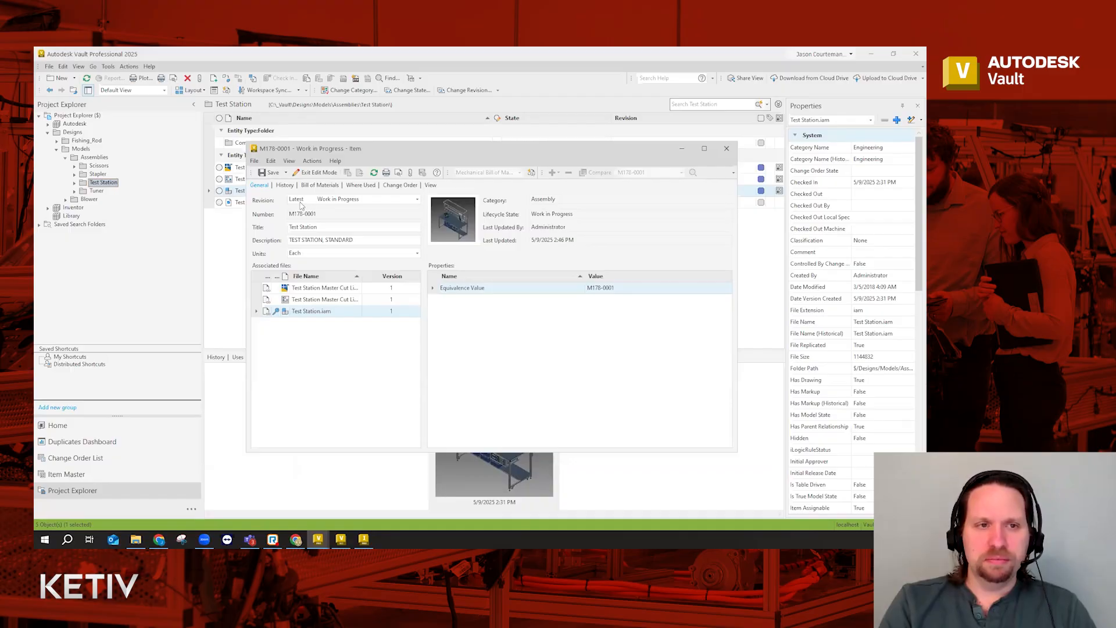
# Save the new Test Station item and look through its bill of materials
pyautogui.click(270, 172)
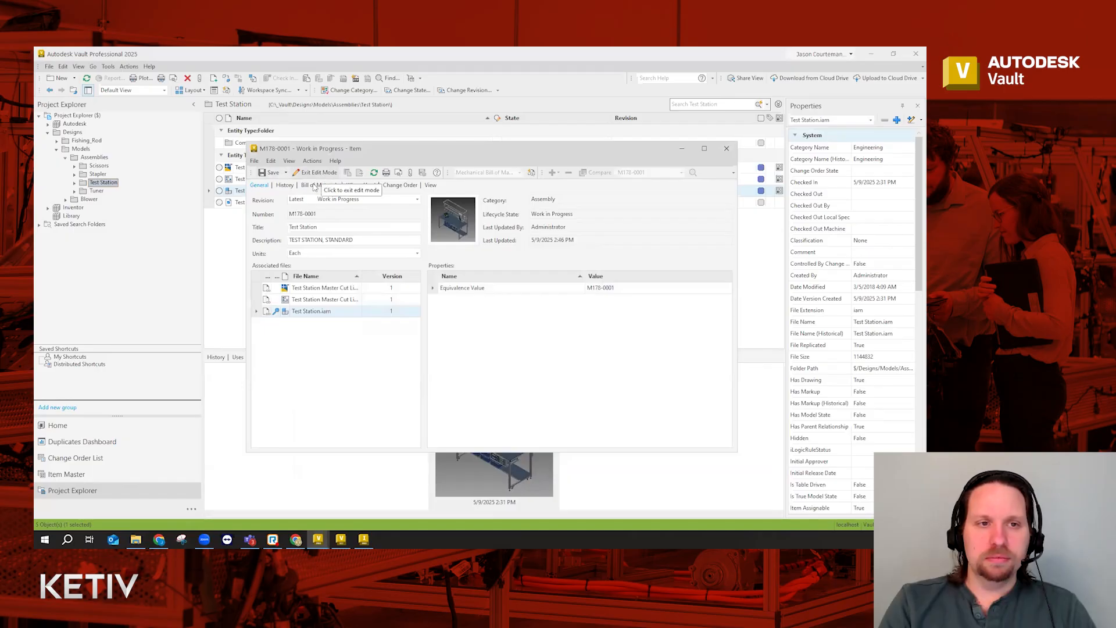
pyautogui.click(314, 185)
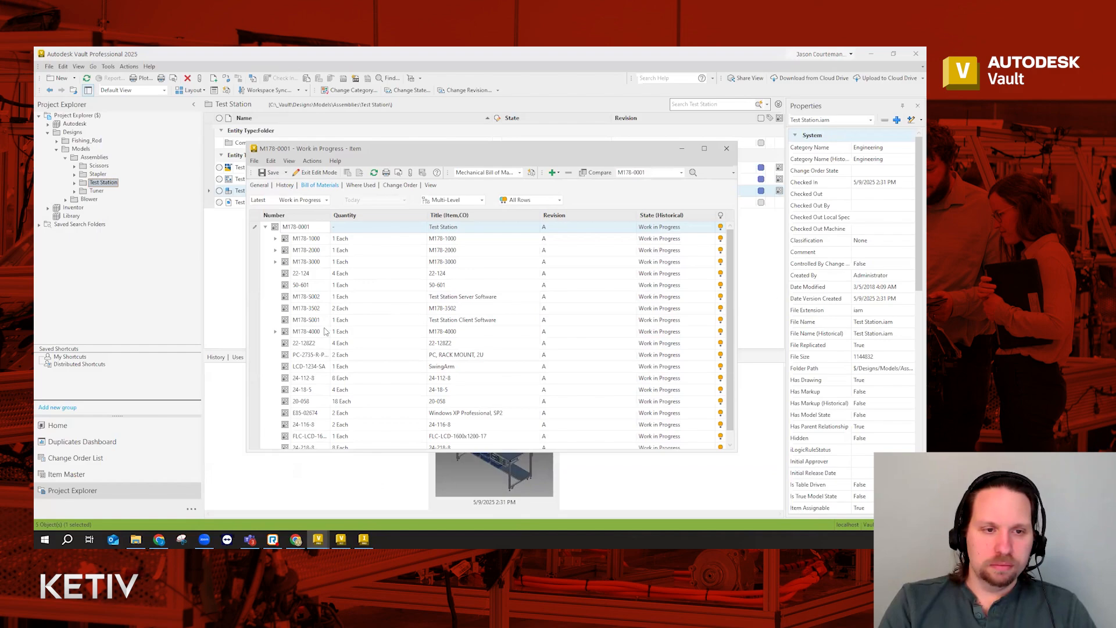
pyautogui.scroll(-1, 326, 333)
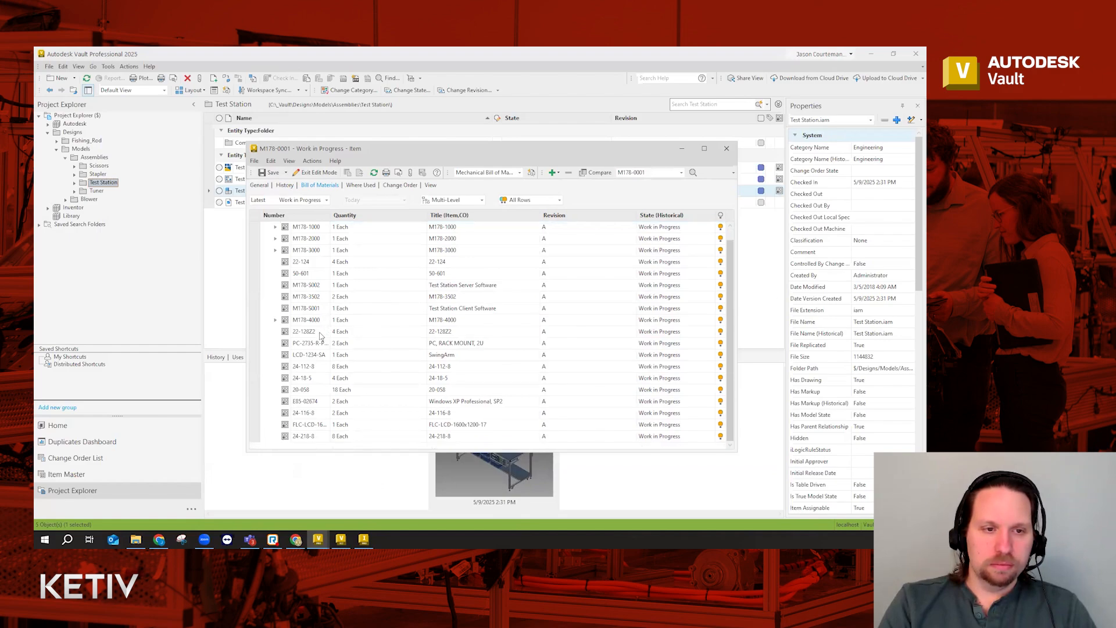
pyautogui.click(311, 286)
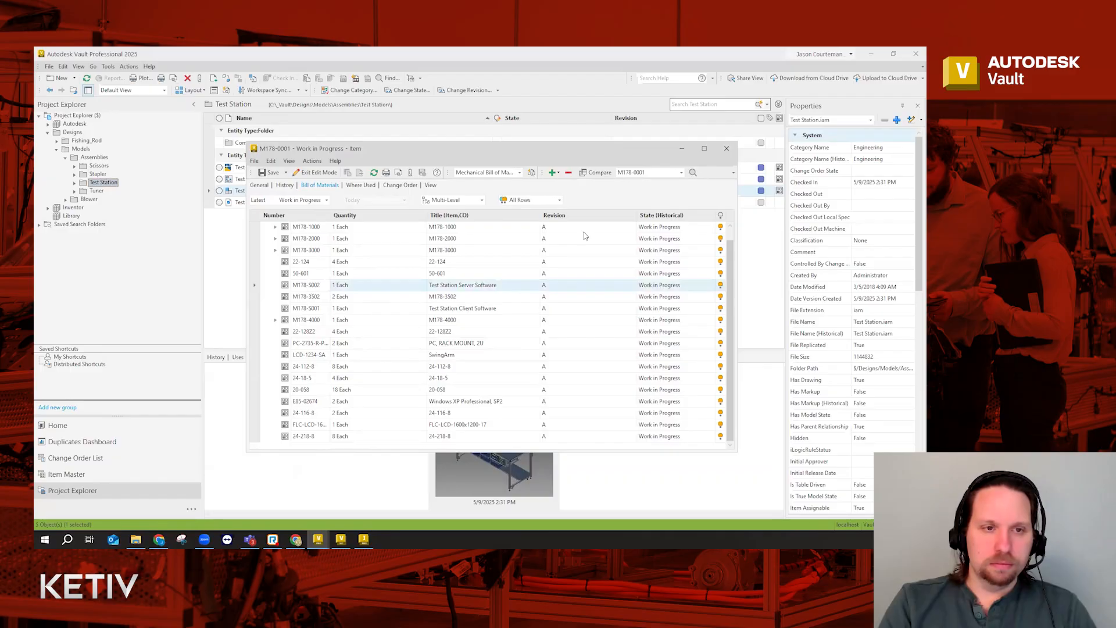
# Open sub-assembly M178-2000 from the BOM, confirm its Assembly category, then close it
pyautogui.click(317, 239)
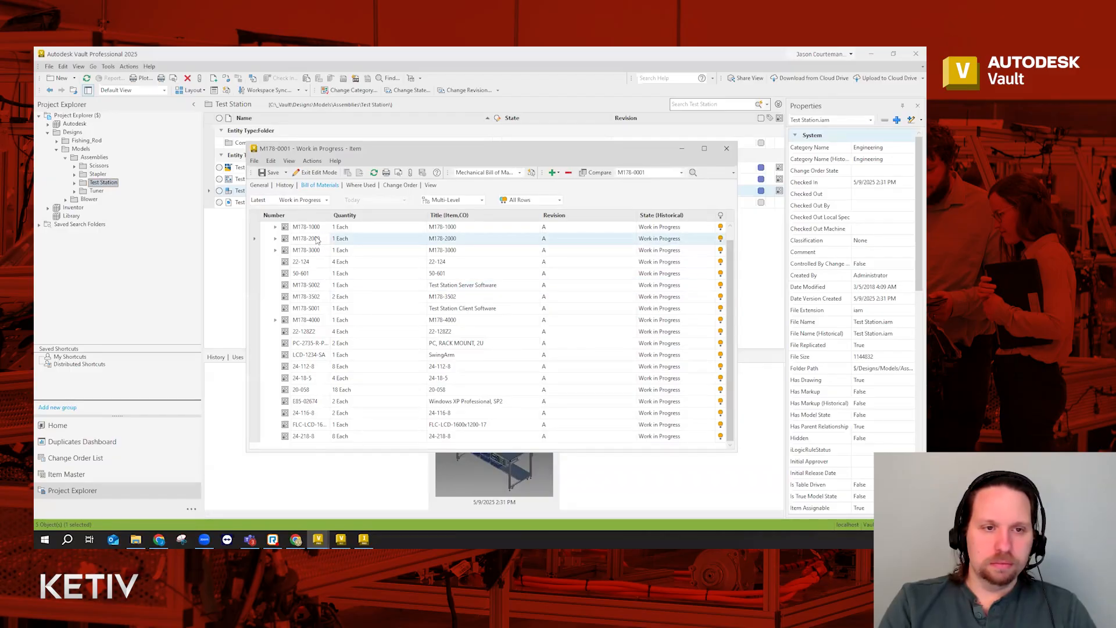
pyautogui.rightClick(314, 240)
pyautogui.click(340, 335)
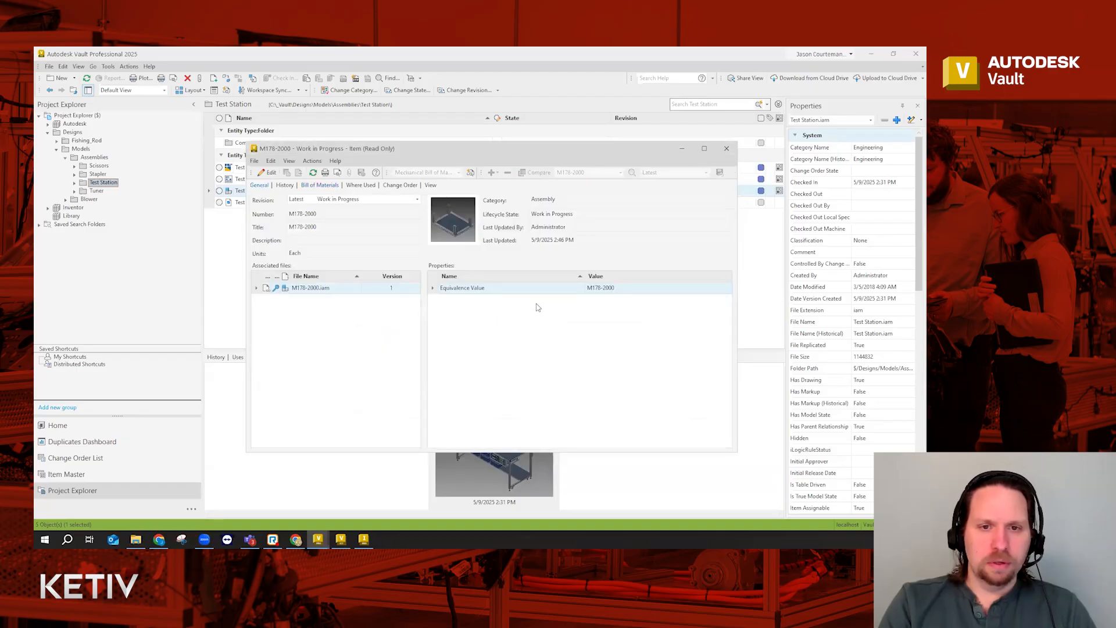
pyautogui.click(382, 333)
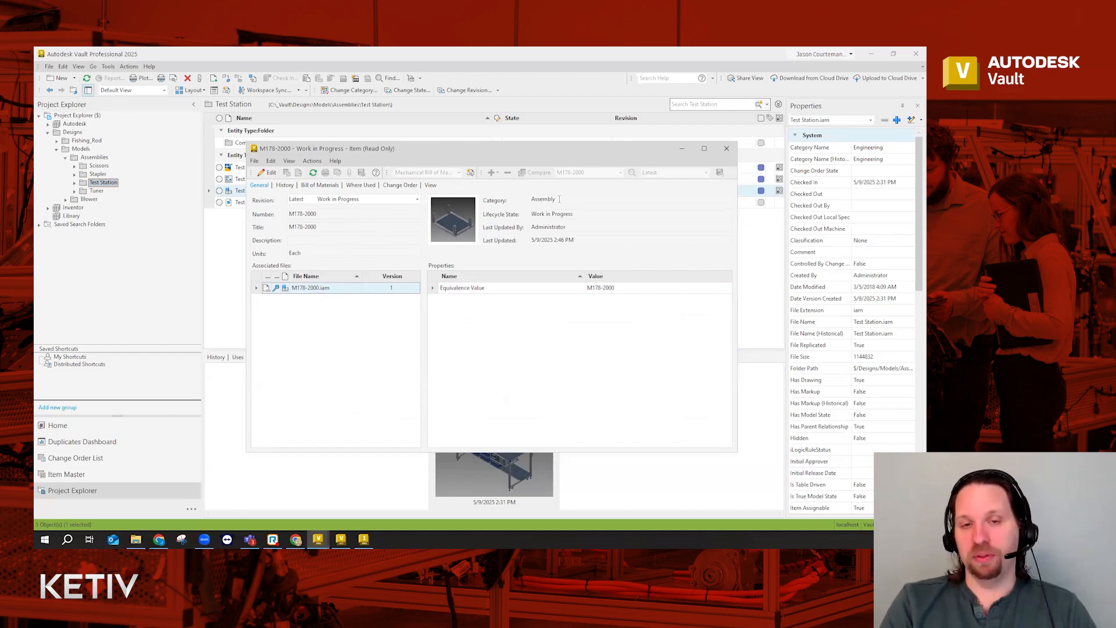
pyautogui.moveTo(559, 199); pyautogui.dragTo(526, 200)
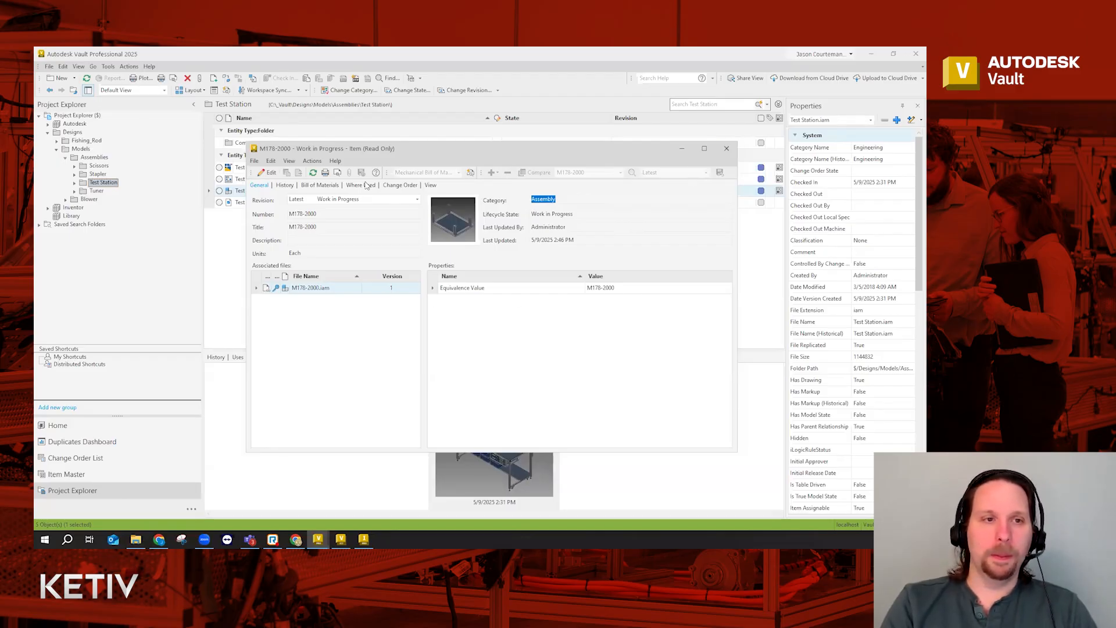
pyautogui.click(725, 149)
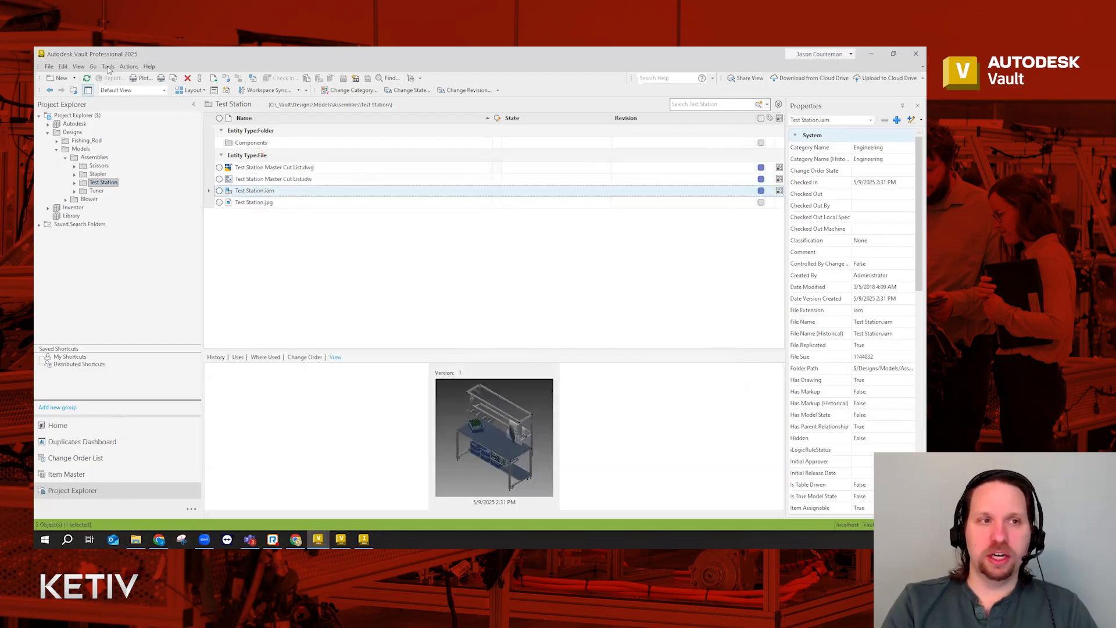
# Go to Vault Settings > Behaviors > Categories and compare the Assembly and Part properties
pyautogui.click(108, 66)
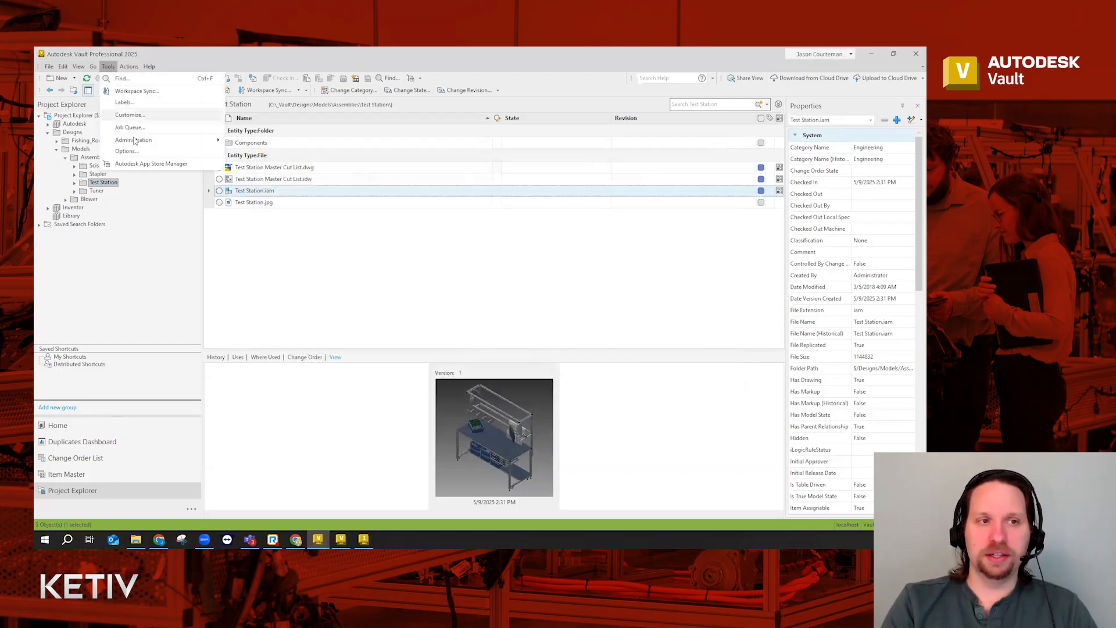
pyautogui.moveTo(133, 140)
pyautogui.click(255, 143)
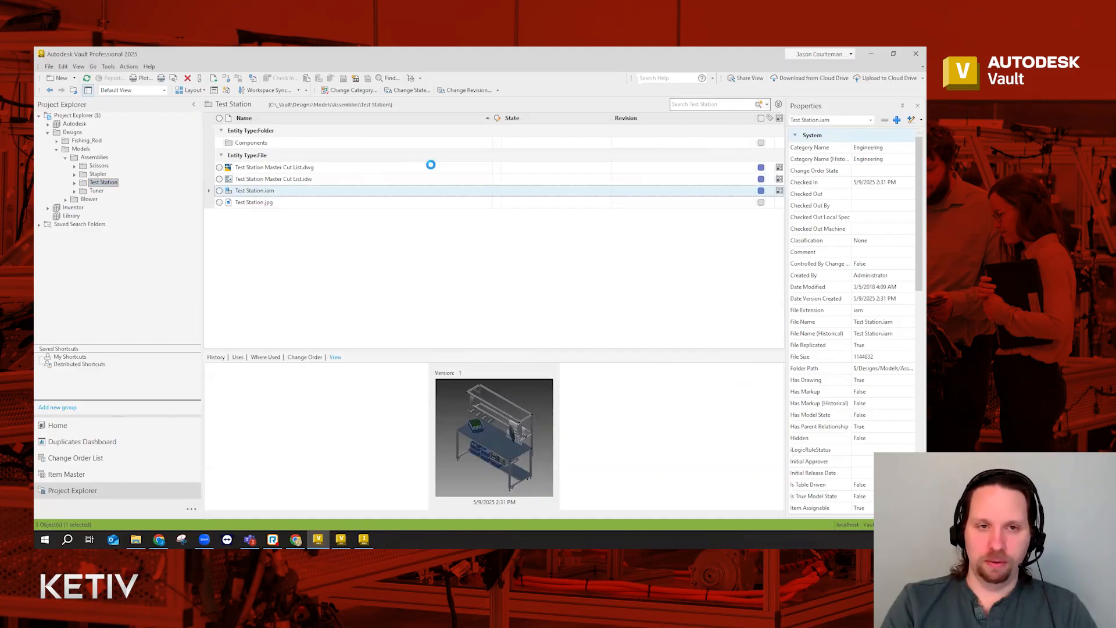
pyautogui.click(388, 114)
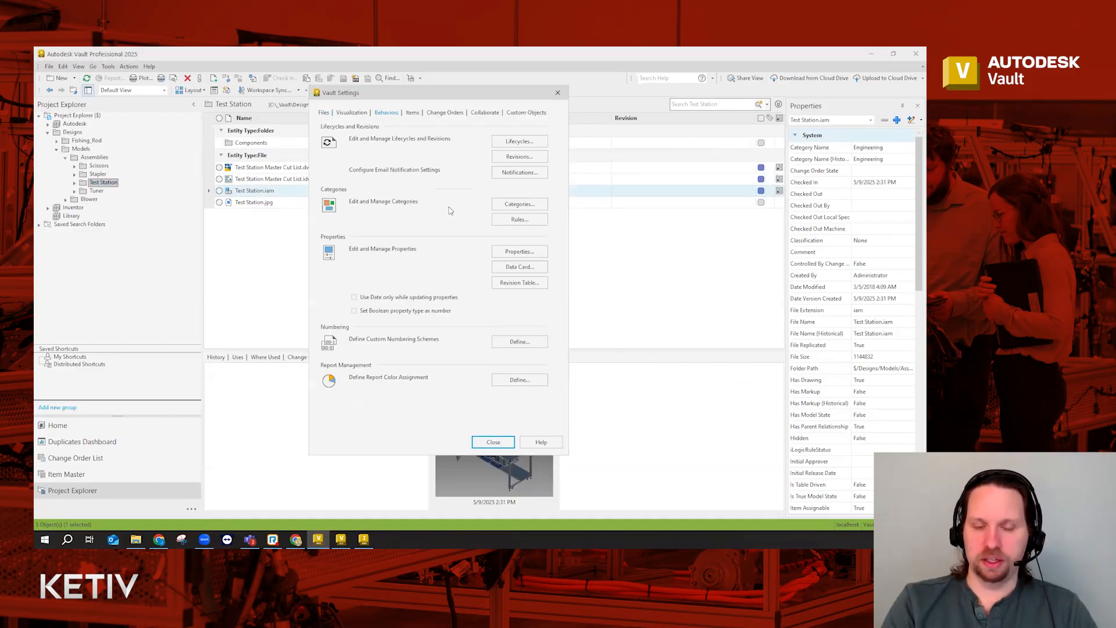
pyautogui.click(520, 204)
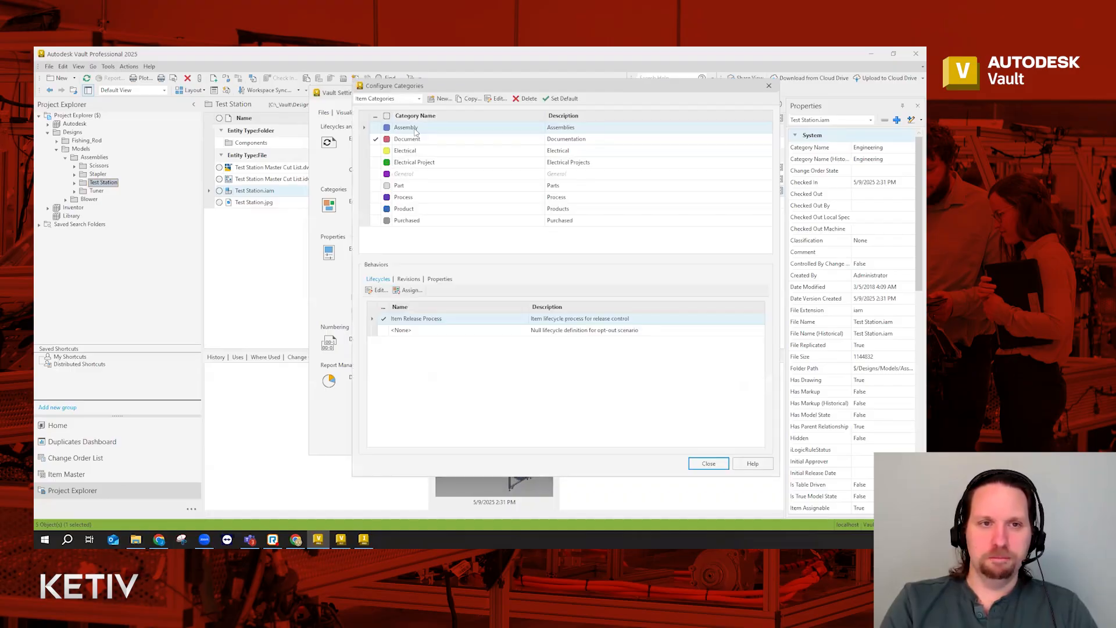
pyautogui.click(446, 280)
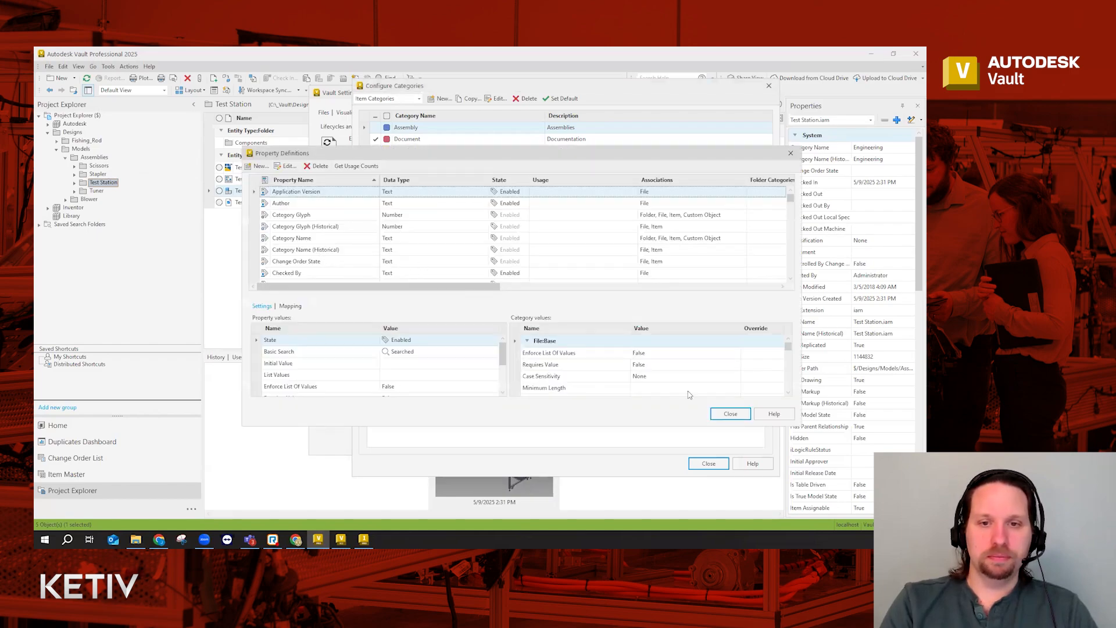
pyautogui.click(731, 414)
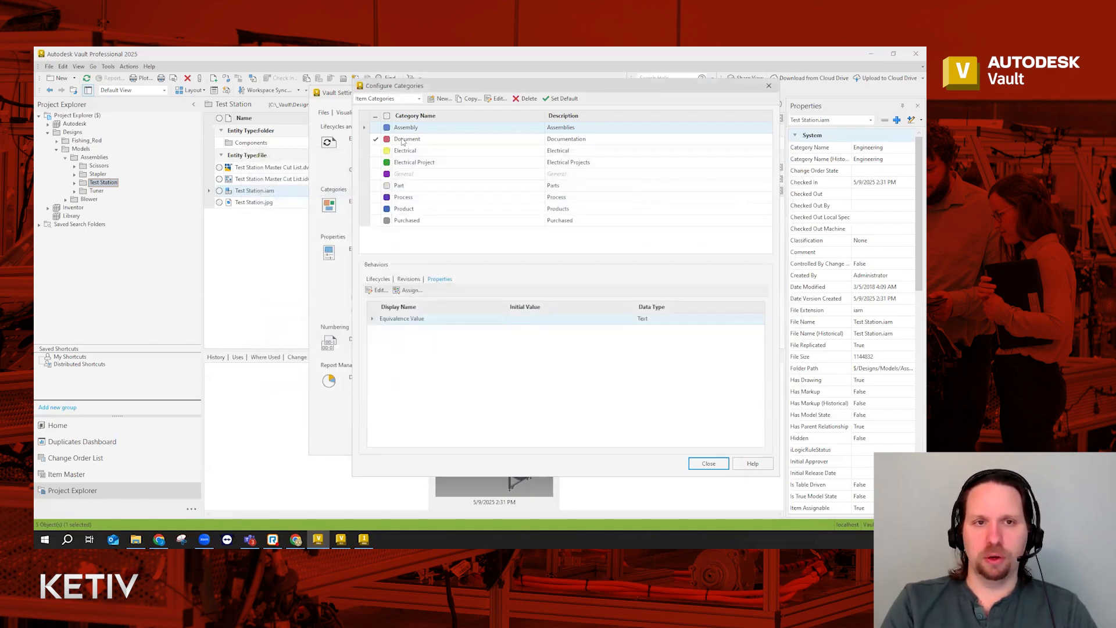
pyautogui.click(402, 186)
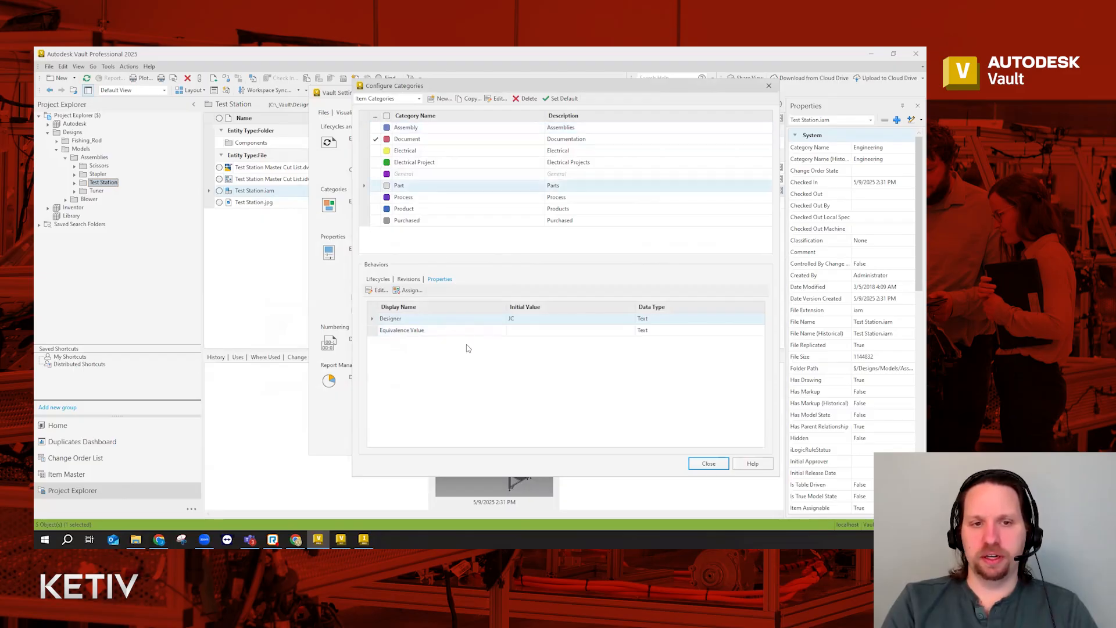
pyautogui.click(407, 129)
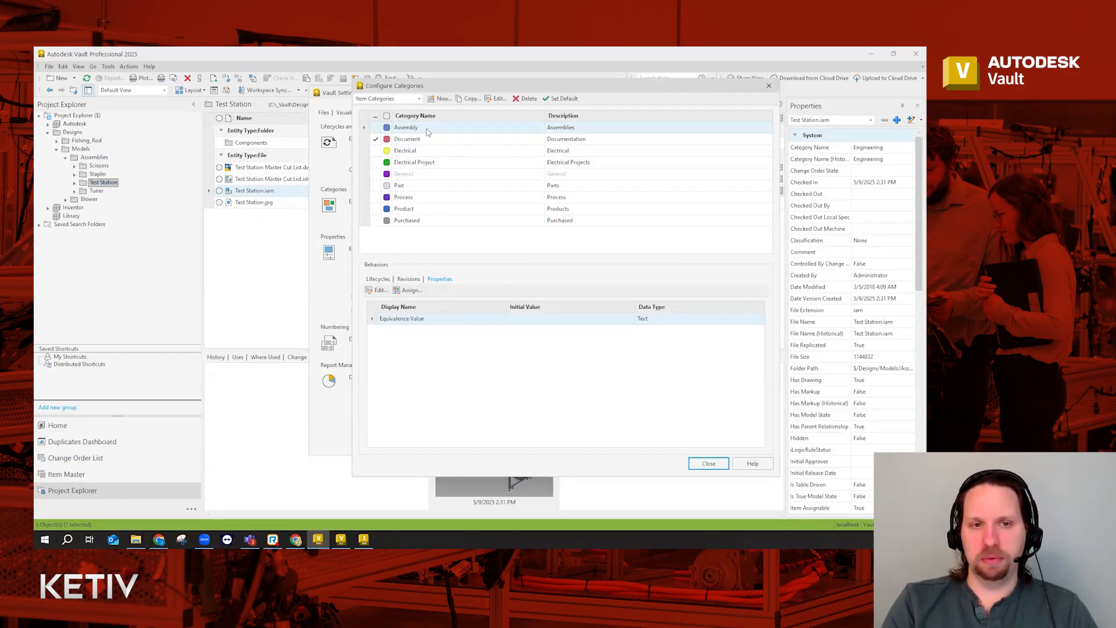
# Assign Designer to the Assembly category, then close Configure Categories and Vault Settings
pyautogui.click(408, 290)
pyautogui.click(469, 318)
pyautogui.click(570, 305)
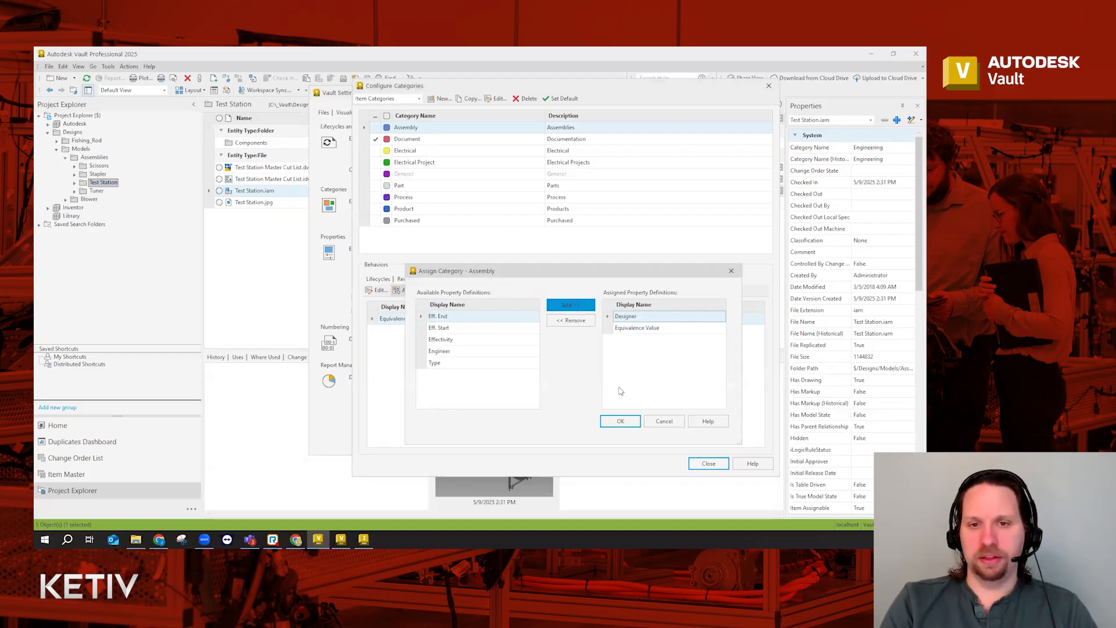
pyautogui.click(622, 421)
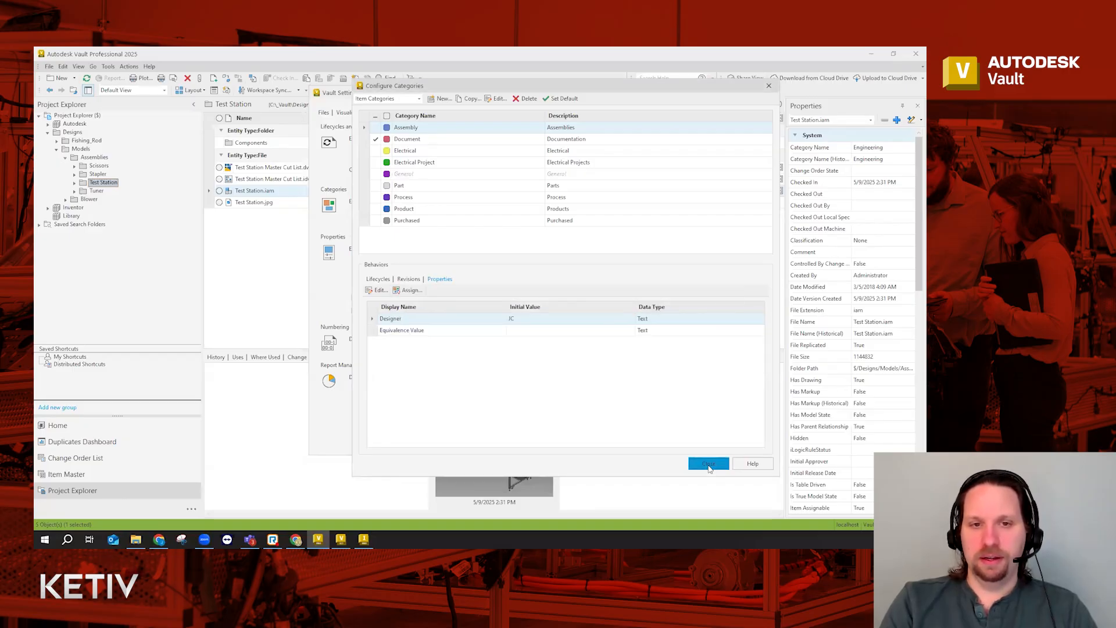
pyautogui.click(709, 464)
pyautogui.click(496, 442)
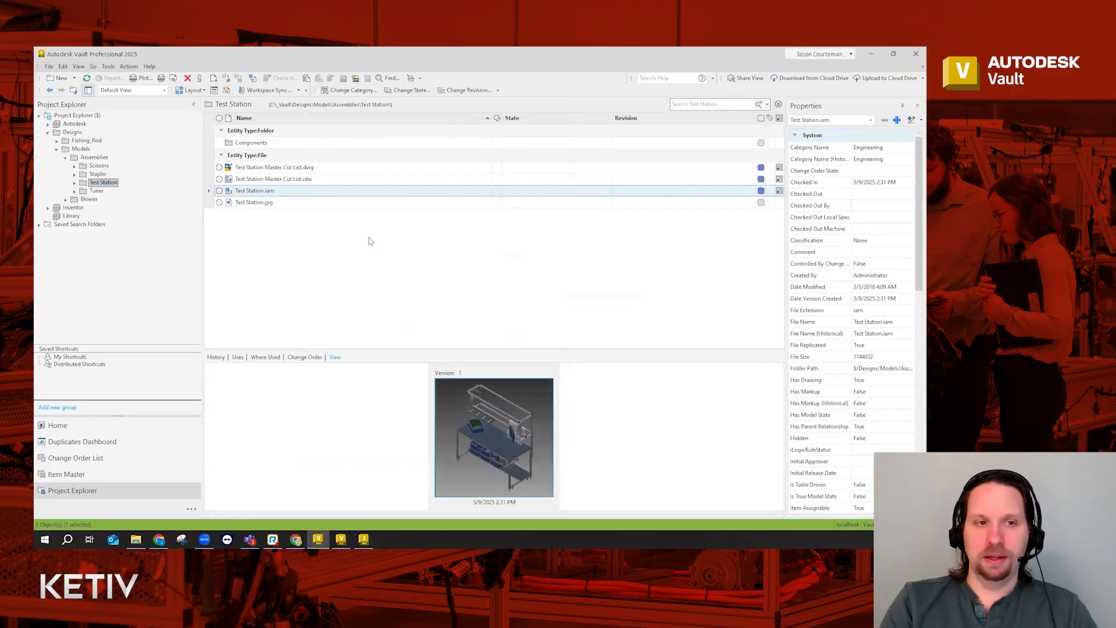
# Jump from Test Station.iam to its item M178-0001 and delete that item
pyautogui.rightClick(276, 192)
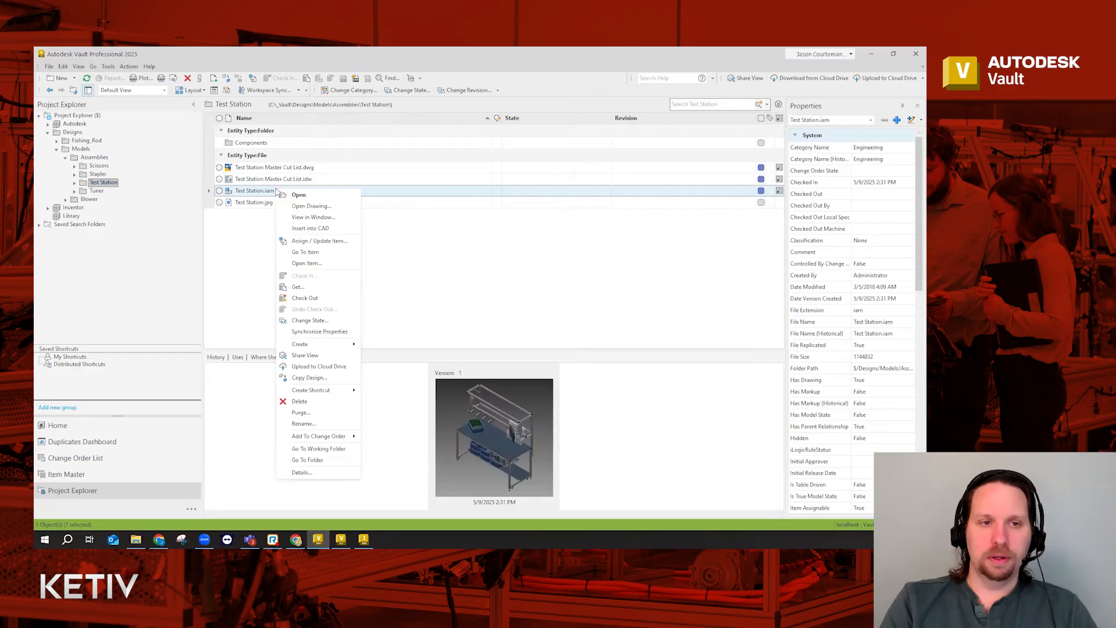
pyautogui.click(314, 252)
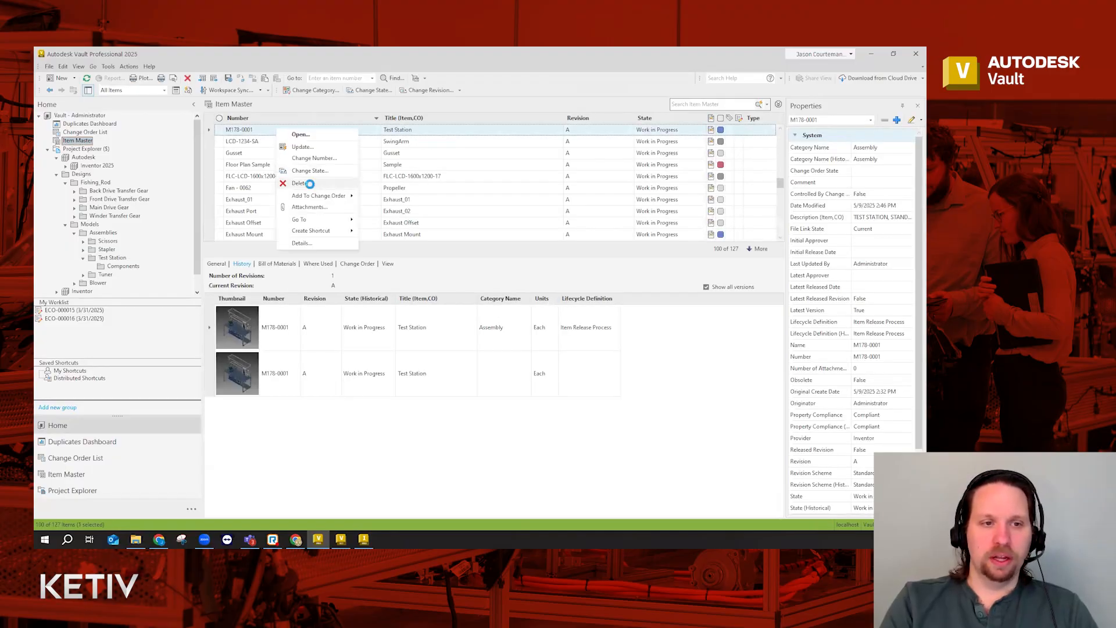
pyautogui.press('Delete')
pyautogui.click(512, 299)
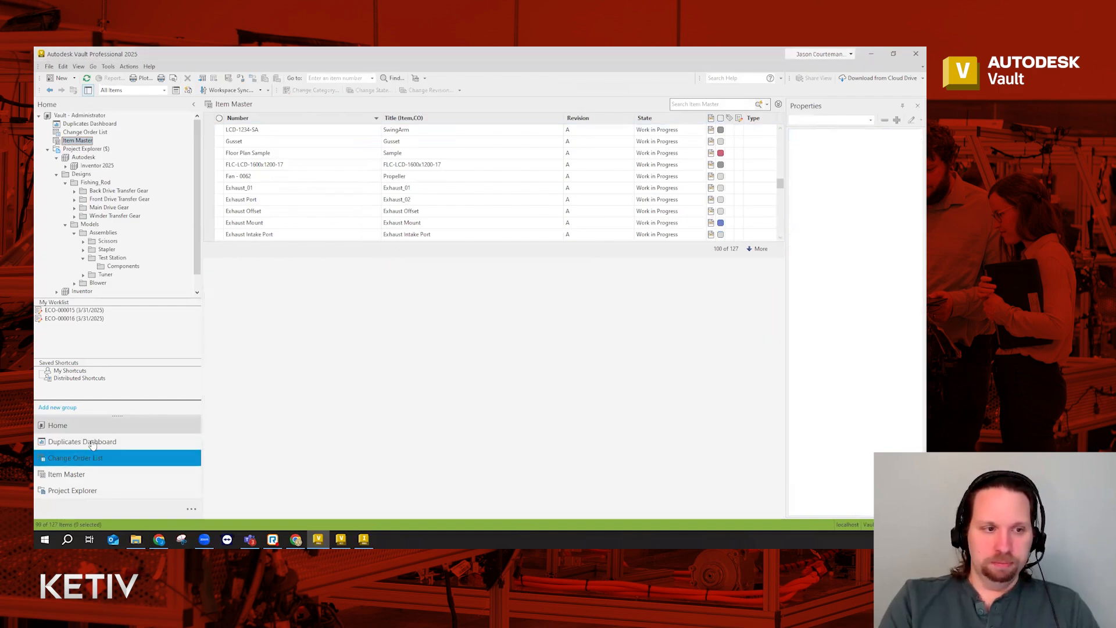
# Return to the Test Station folder and select Test Station.iam again
pyautogui.click(110, 259)
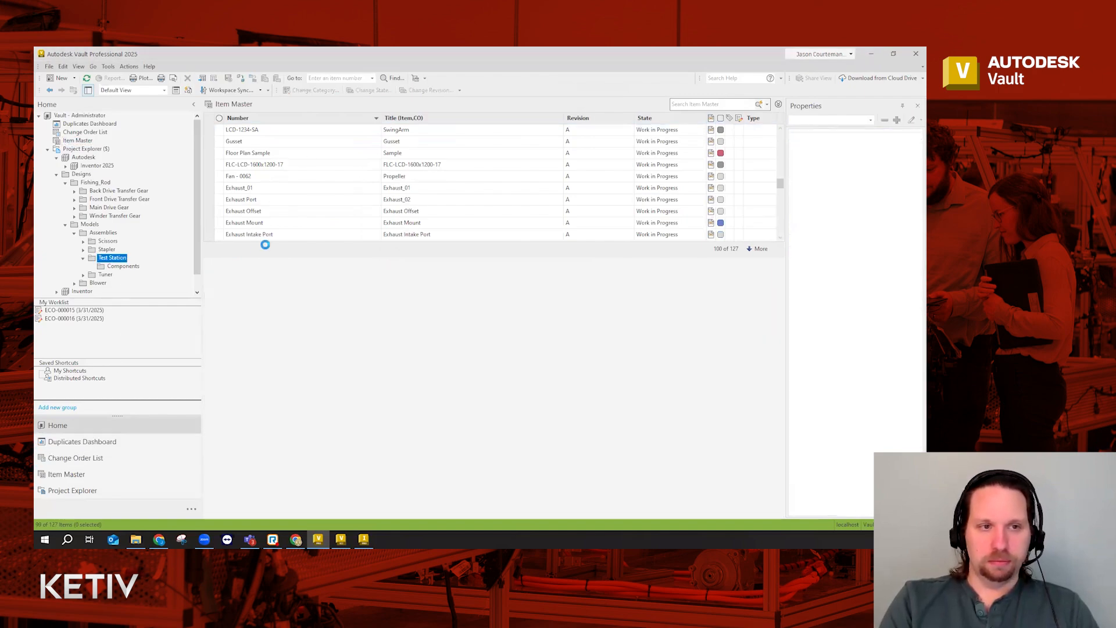
pyautogui.click(326, 192)
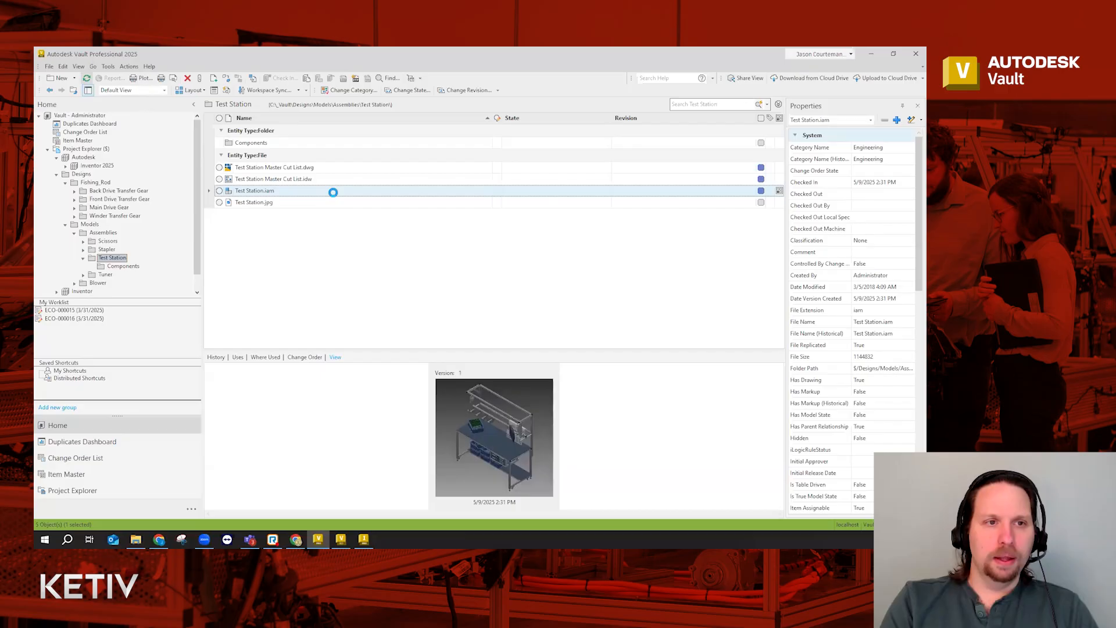
pyautogui.click(334, 192)
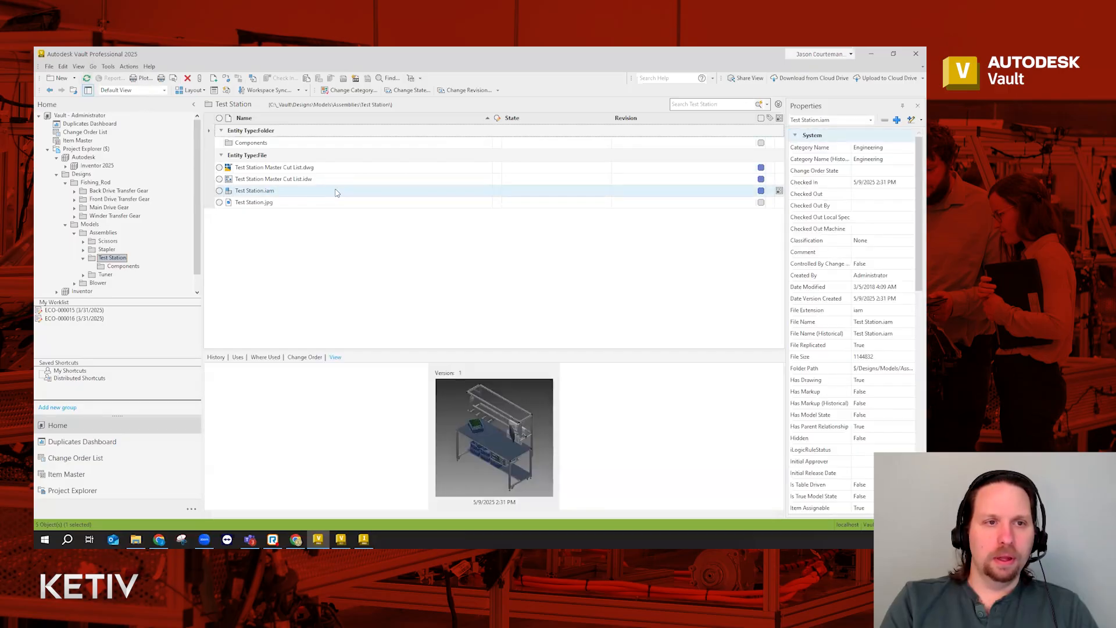
pyautogui.rightClick(332, 193)
# Recreate item M178-0001 from Test Station.iam and check that Designer shows JC
pyautogui.click(395, 242)
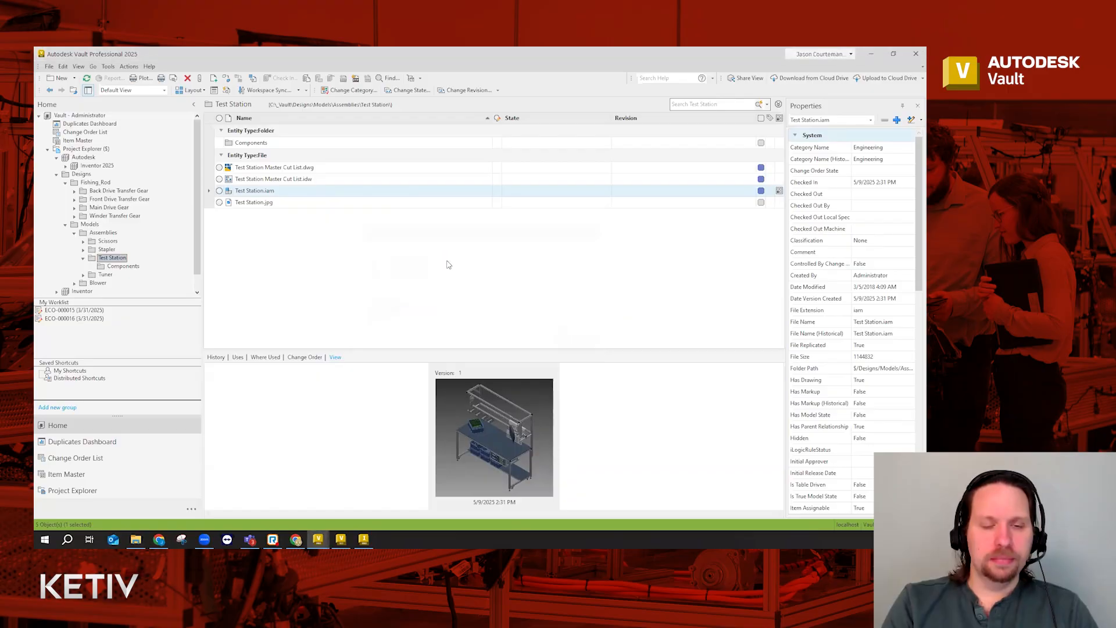
pyautogui.click(544, 289)
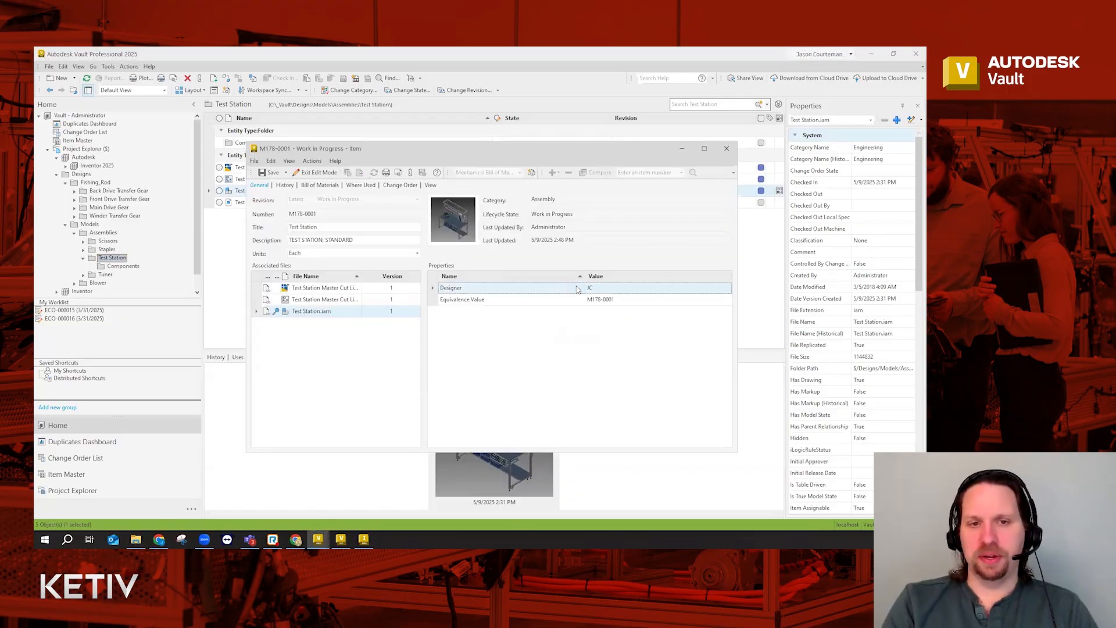